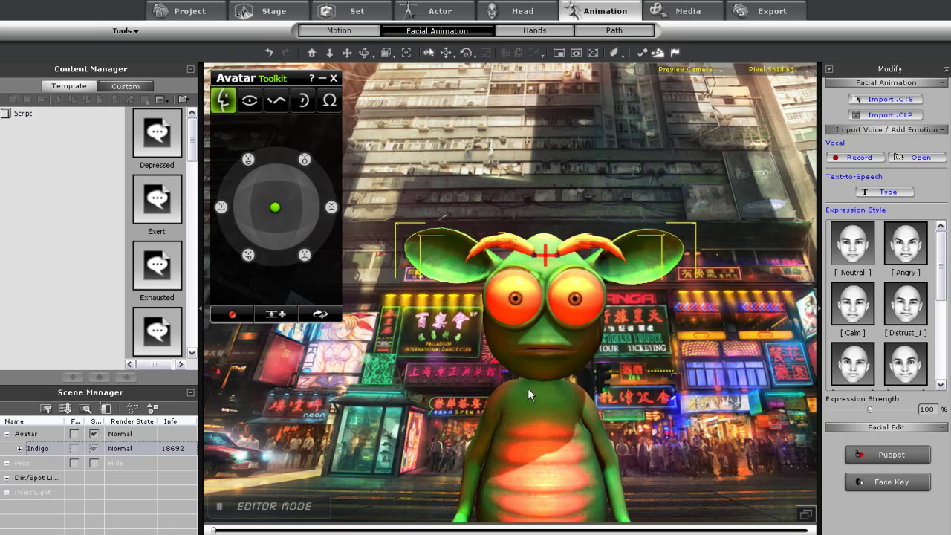
- Load the Japanese audio file from the Script folder as the voice for the Indigo character, framed close on its face
{"action": "scroll", "coordinate": [590, 415], "scroll_direction": "up", "scroll_amount": 3}
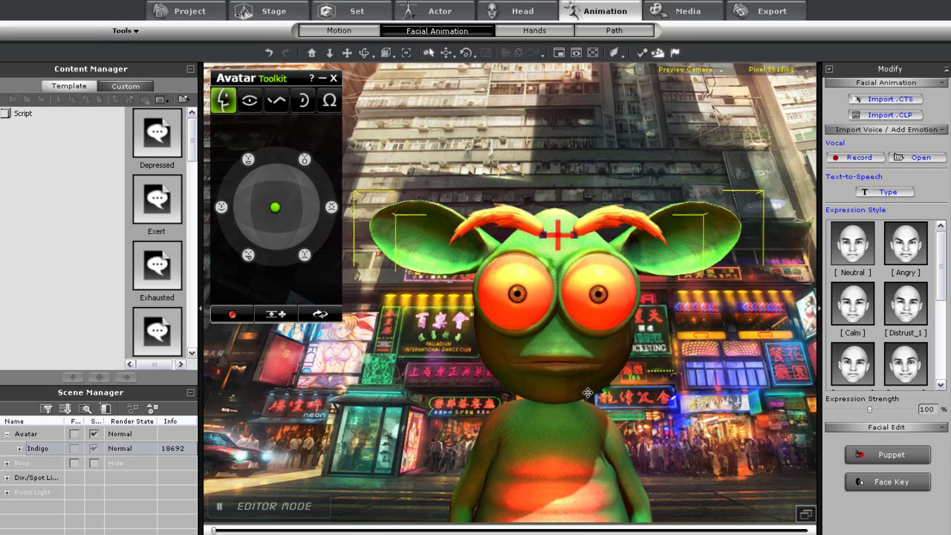
{"action": "left_click_drag", "start_coordinate": [588, 392], "coordinate": [600, 427]}
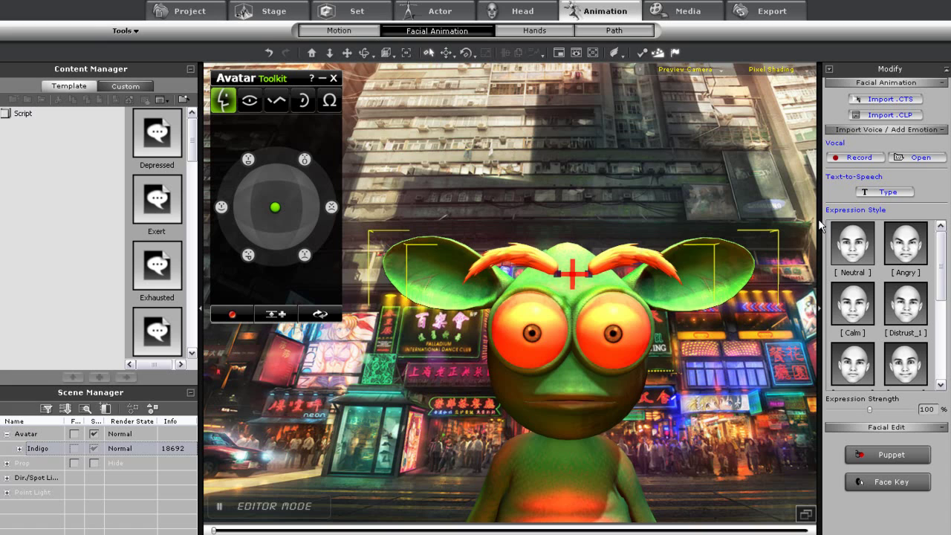
{"action": "left_click", "coordinate": [897, 159]}
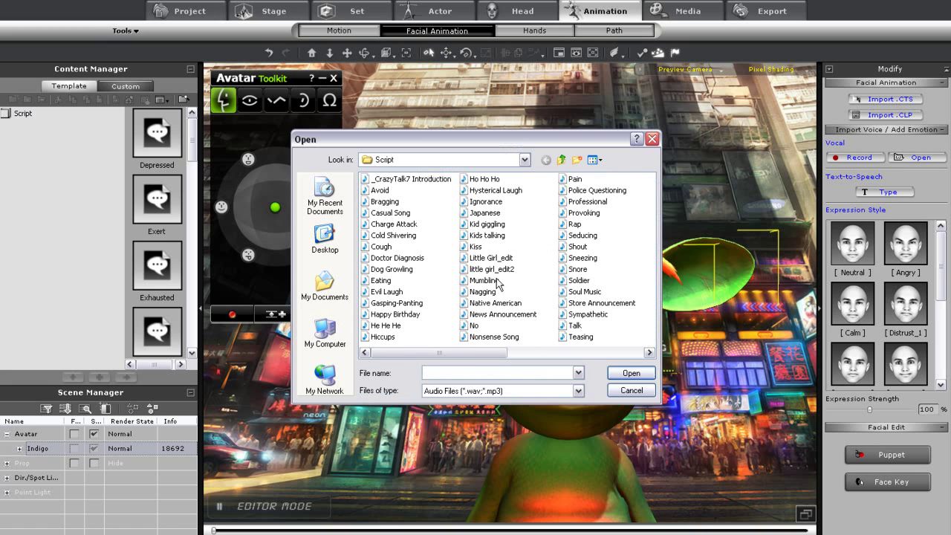
{"action": "left_click", "coordinate": [484, 213]}
{"action": "left_click", "coordinate": [626, 372]}
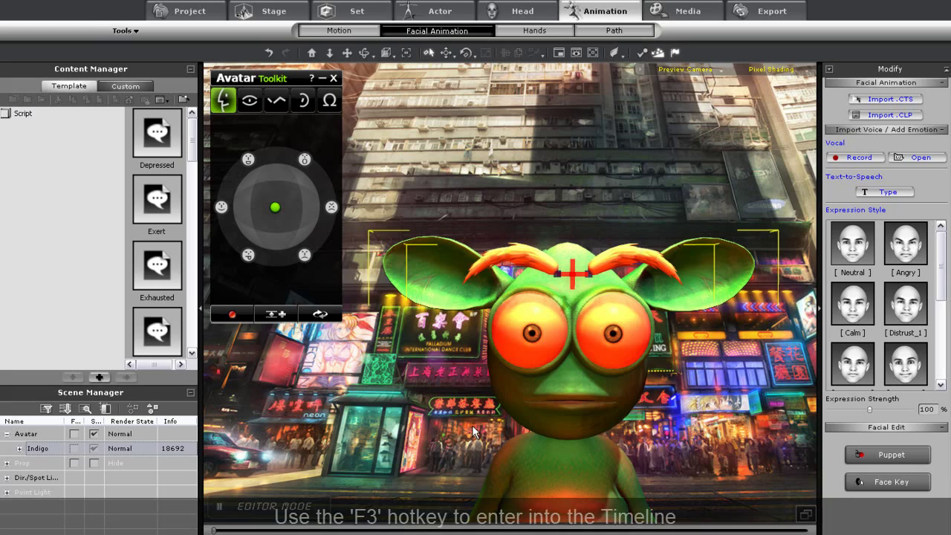
- Open the Timeline and expand Indigo's Viseme track to show the Voice and Lips tracks
{"action": "key", "text": "F3"}
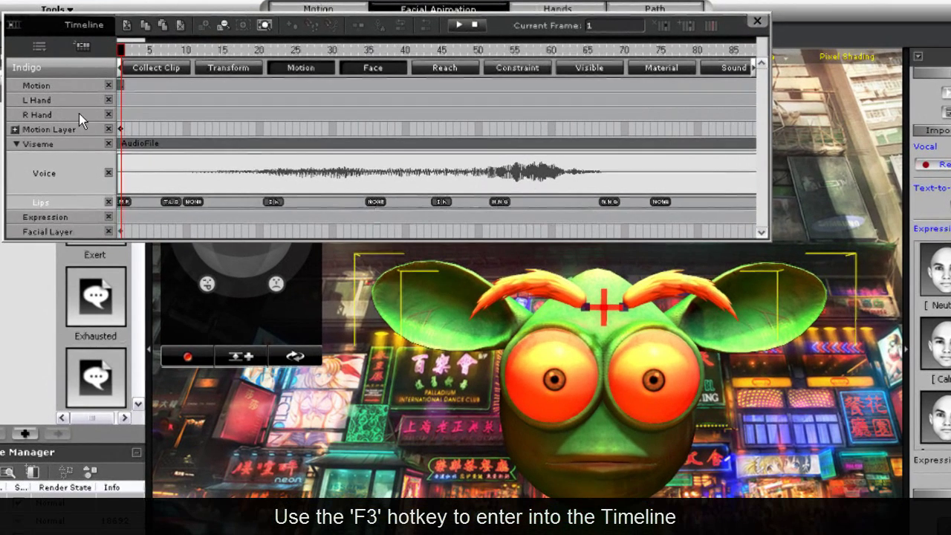
{"action": "left_click", "coordinate": [15, 144]}
{"action": "left_click", "coordinate": [15, 144]}
{"action": "left_click", "coordinate": [15, 144]}
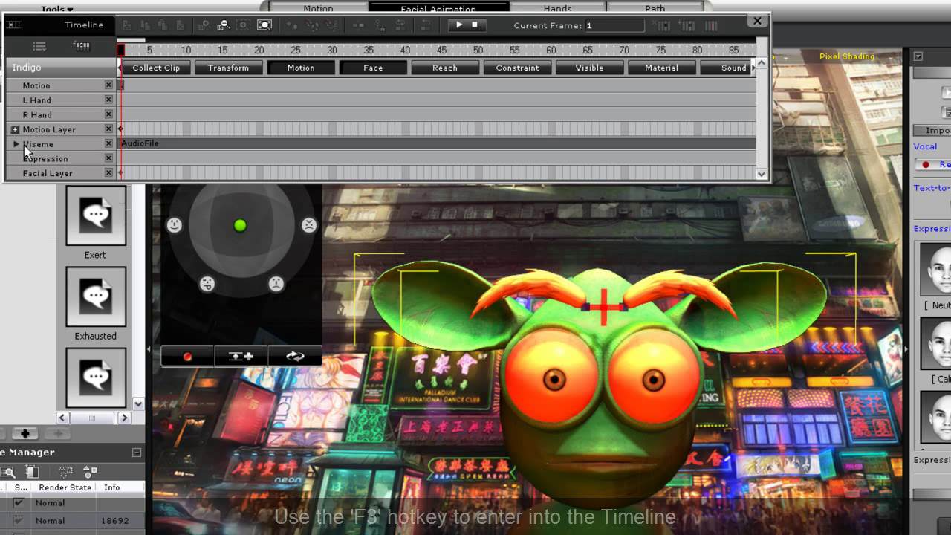
{"action": "left_click", "coordinate": [17, 144]}
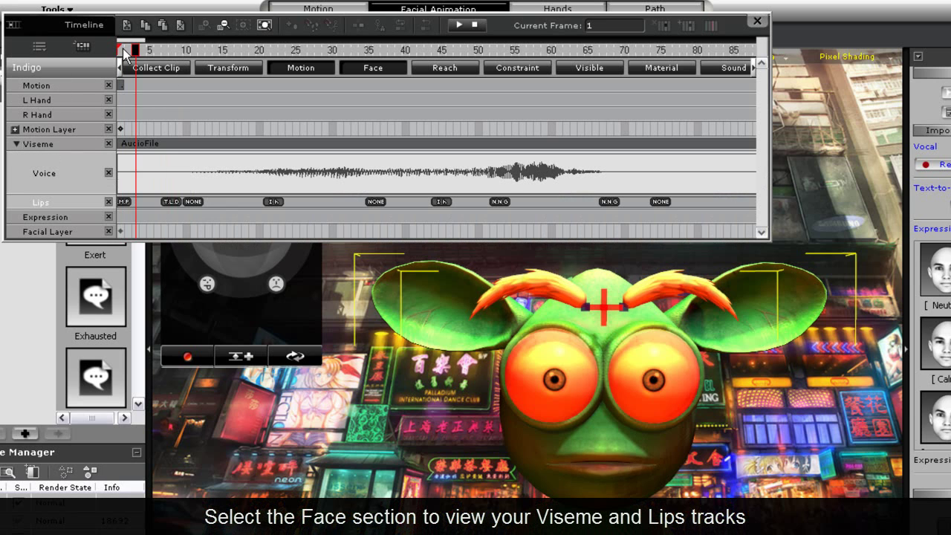
- Play and scrub the voice clip up to about frame 255, checking the mouth shapes against the waveform
{"action": "key", "text": "space"}
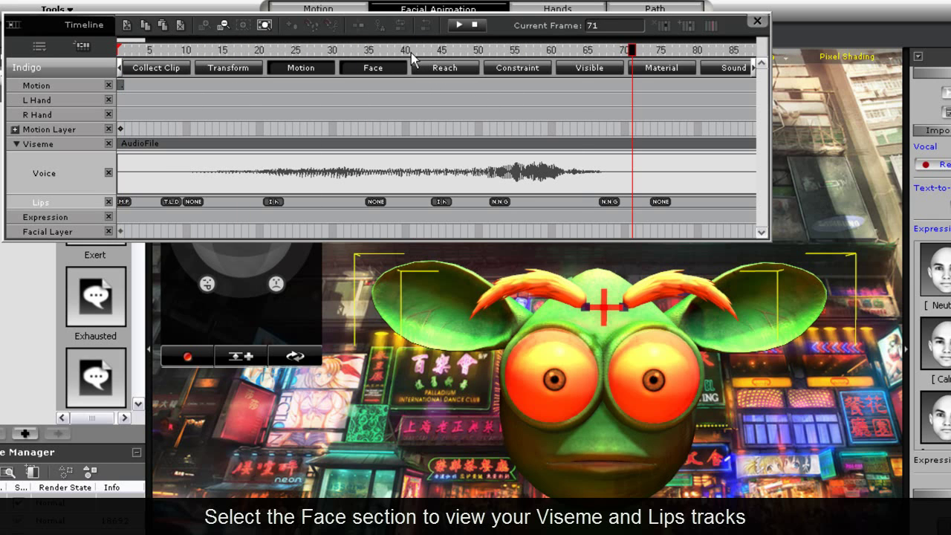
{"action": "left_click", "coordinate": [675, 51]}
{"action": "key", "text": "space"}
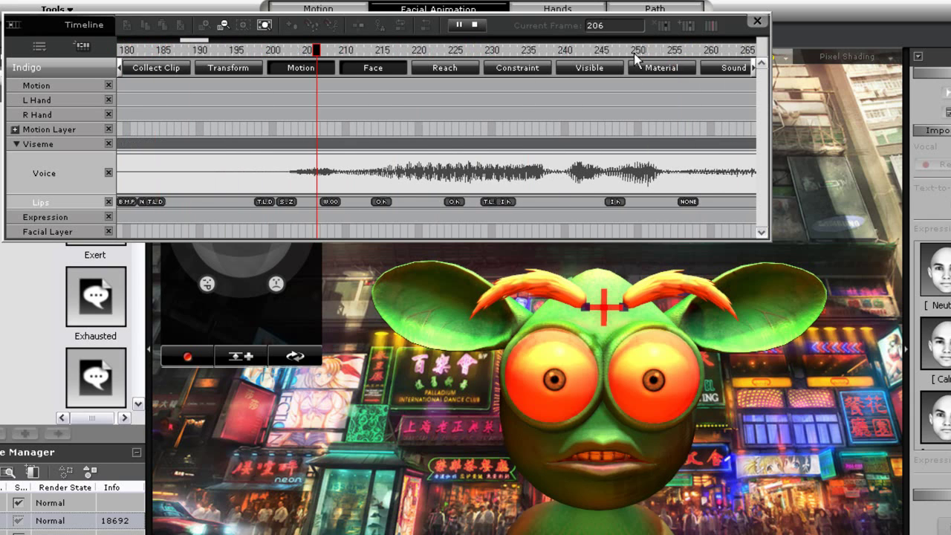
{"action": "key", "text": "space"}
{"action": "left_click_drag", "start_coordinate": [428, 51], "coordinate": [372, 53]}
{"action": "key", "text": "space"}
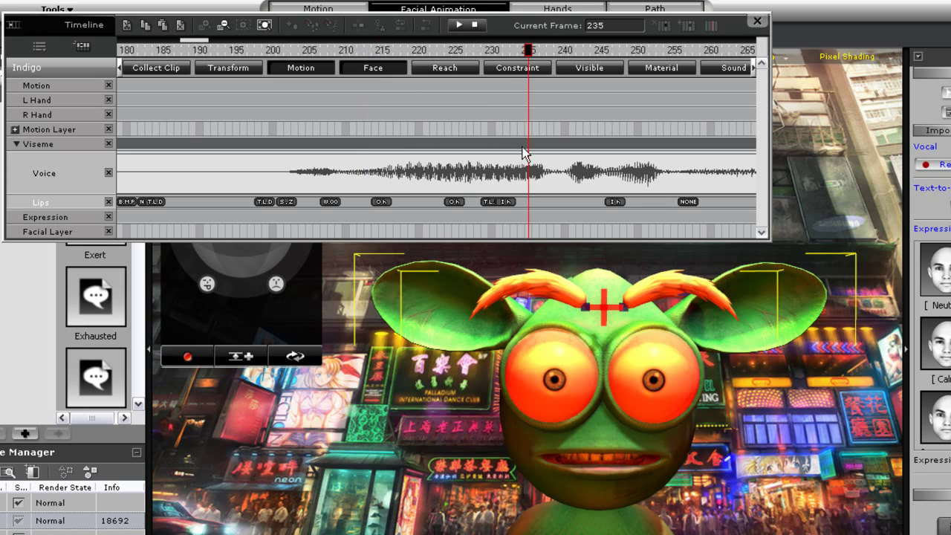
{"action": "left_click", "coordinate": [493, 49]}
{"action": "key", "text": "space"}
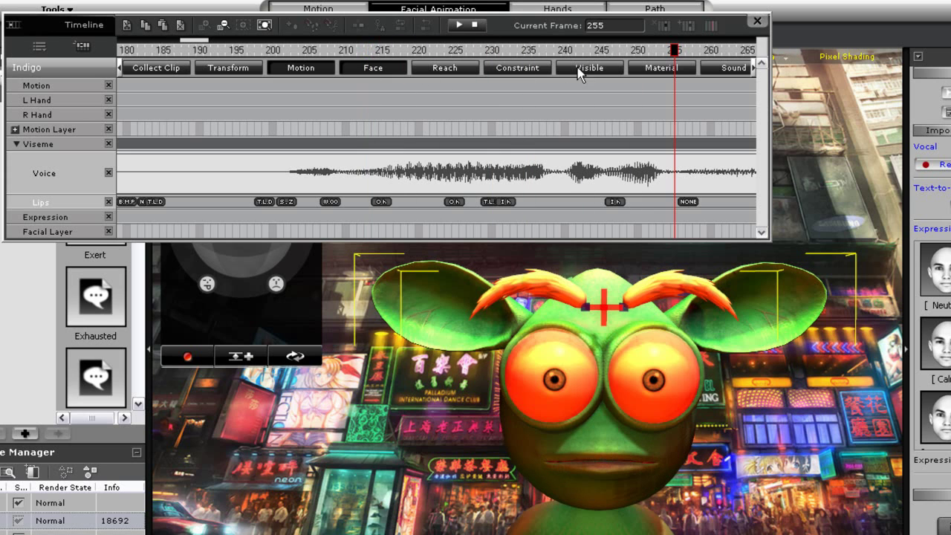
{"action": "left_click", "coordinate": [565, 50]}
{"action": "key", "text": "space"}
{"action": "left_click", "coordinate": [536, 50]}
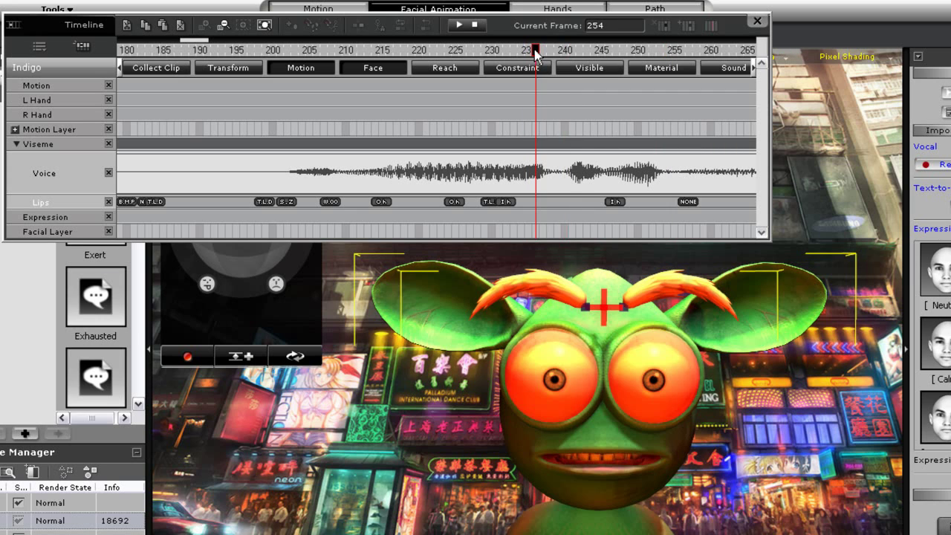
- Replace the Ih lip key just after the T.L.D key near frame 232 with an Oh key at frame 234, expressiveness 38
{"action": "left_click", "coordinate": [506, 201]}
{"action": "key", "text": "Delete"}
{"action": "left_click", "coordinate": [491, 201]}
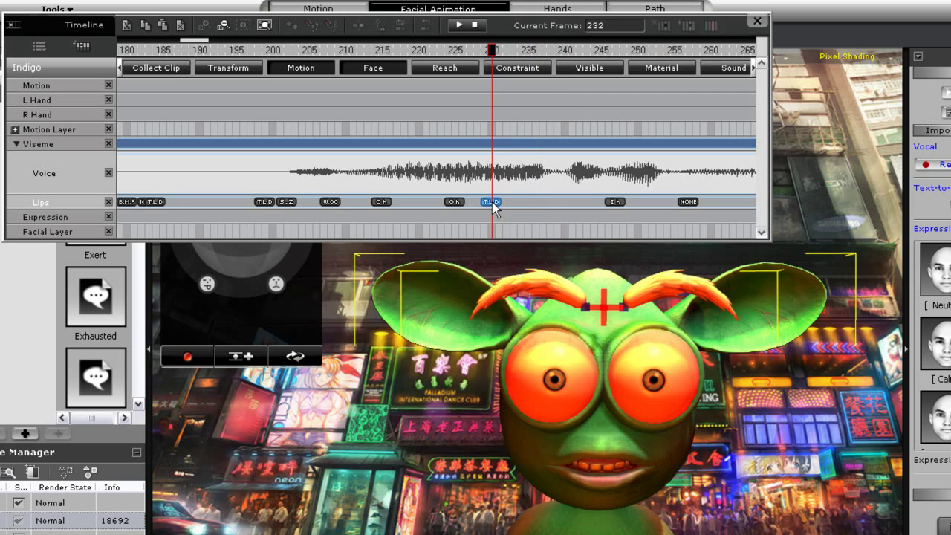
{"action": "double_click", "coordinate": [521, 201]}
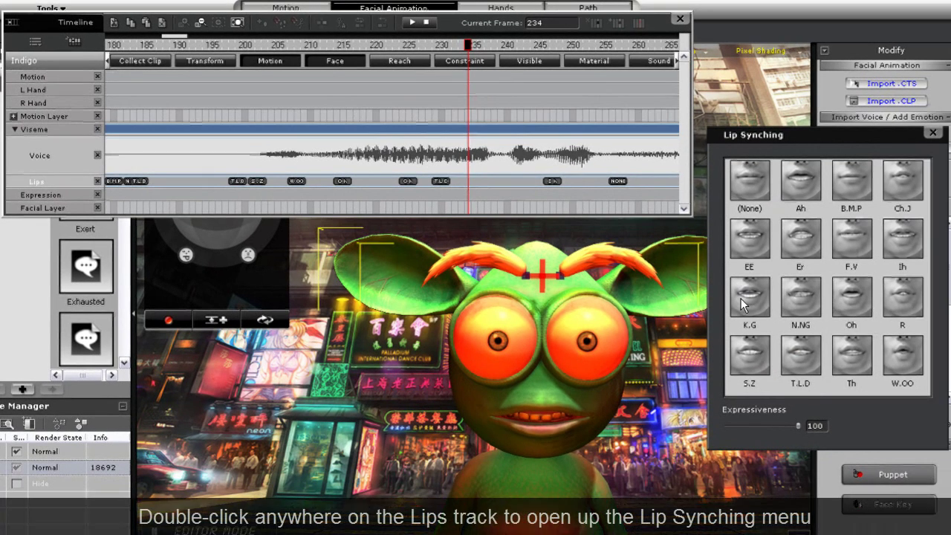
{"action": "left_click", "coordinate": [853, 301]}
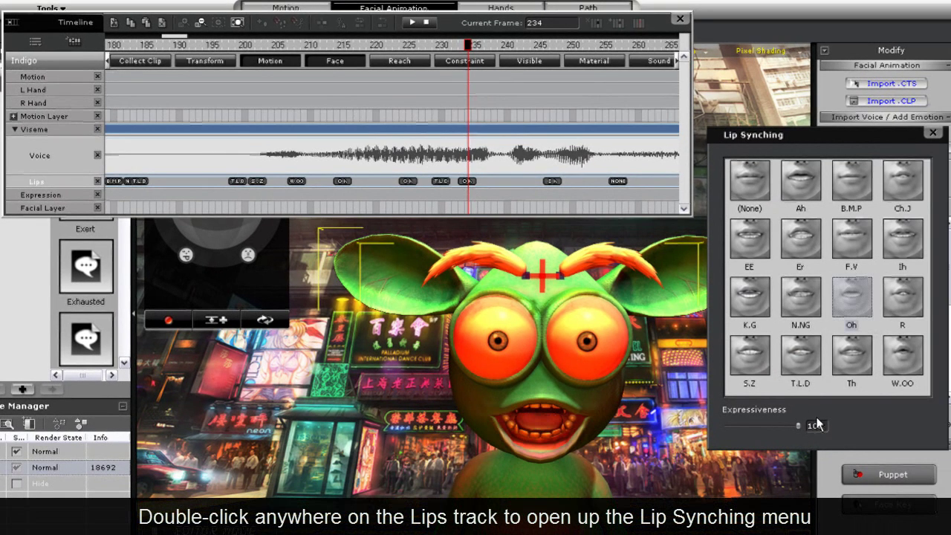
{"action": "left_click_drag", "start_coordinate": [799, 426], "coordinate": [754, 426]}
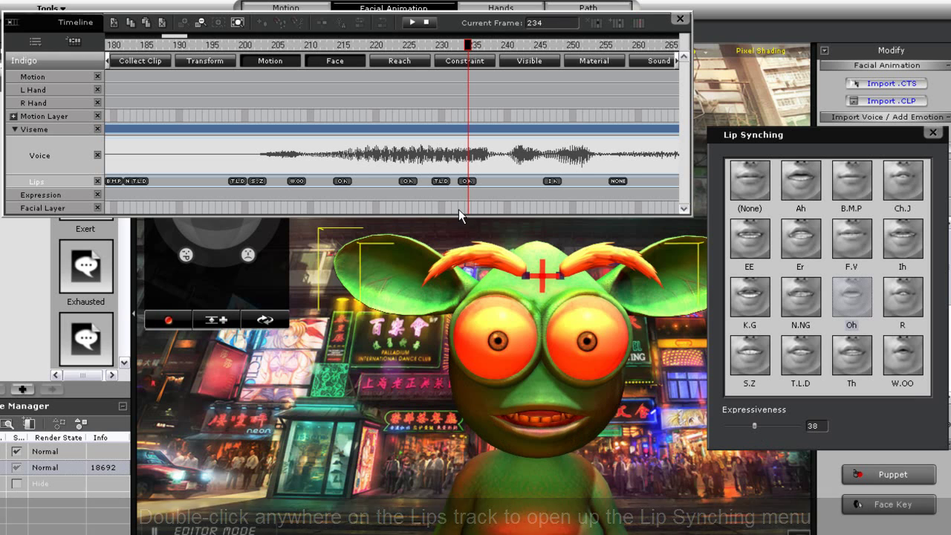
- Compare the Oh lip keys at frames 225 and 234 and play back that section of speech
{"action": "left_click", "coordinate": [407, 181]}
{"action": "left_click", "coordinate": [467, 181]}
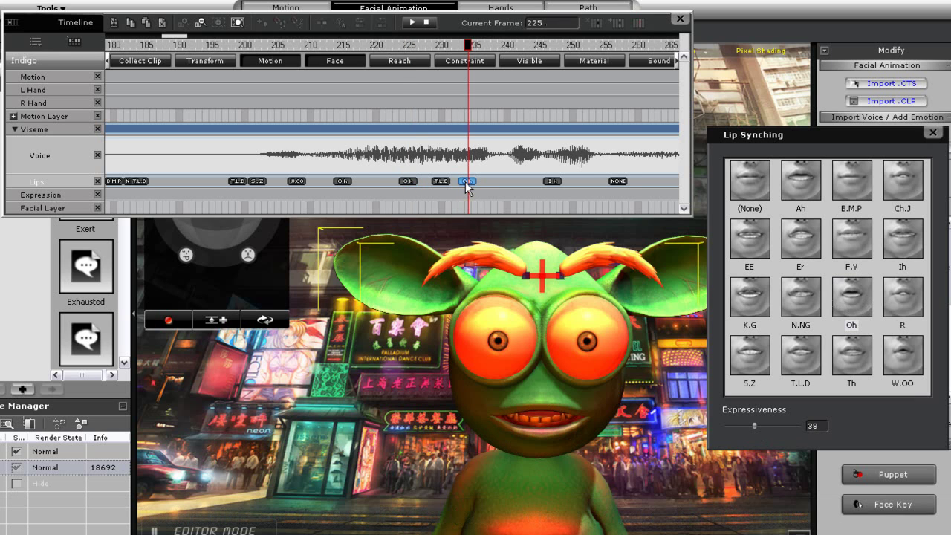
{"action": "left_click_drag", "start_coordinate": [371, 45], "coordinate": [353, 46]}
{"action": "key", "text": "space"}
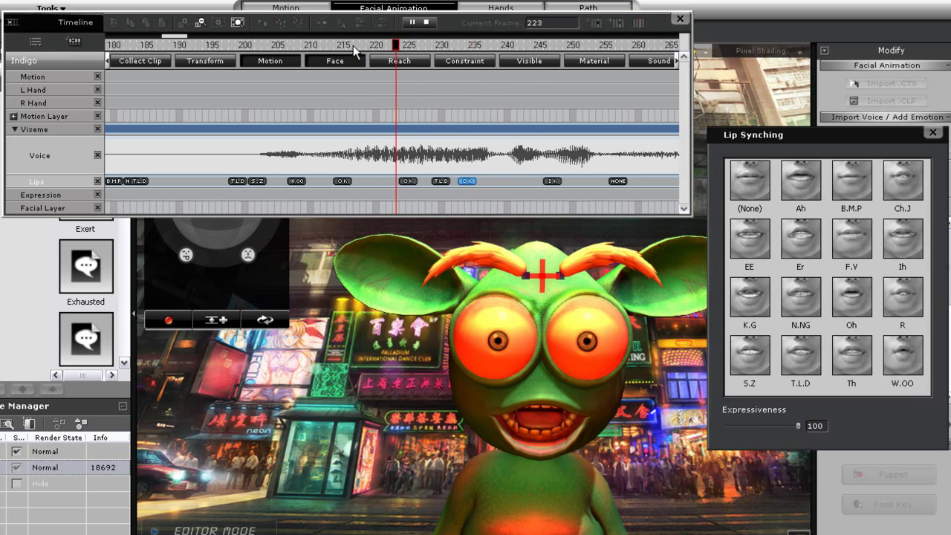
{"action": "key", "text": "space"}
- Add a B.M.P lip key at frame 241 on the Lips track
{"action": "left_click", "coordinate": [518, 183]}
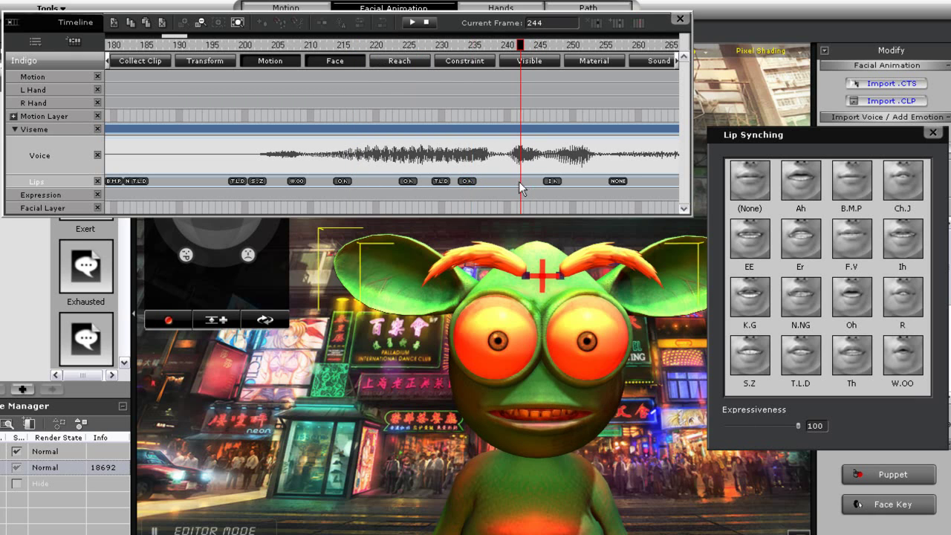
{"action": "left_click", "coordinate": [517, 186]}
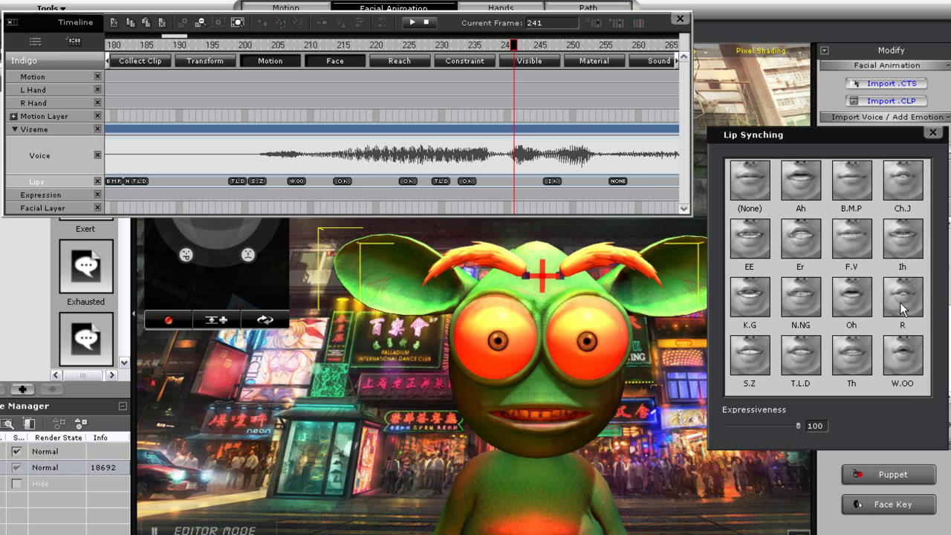
{"action": "left_click", "coordinate": [856, 191]}
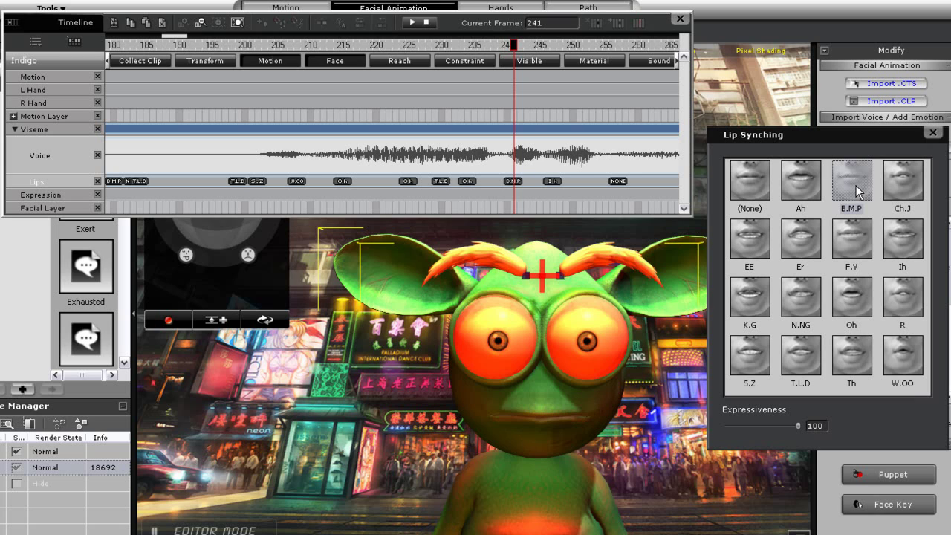
- Change the Ih lip key after the B.M.P key to Ah, move it to about frame 248, and lower its expressiveness
{"action": "left_click_drag", "start_coordinate": [551, 185], "coordinate": [571, 181]}
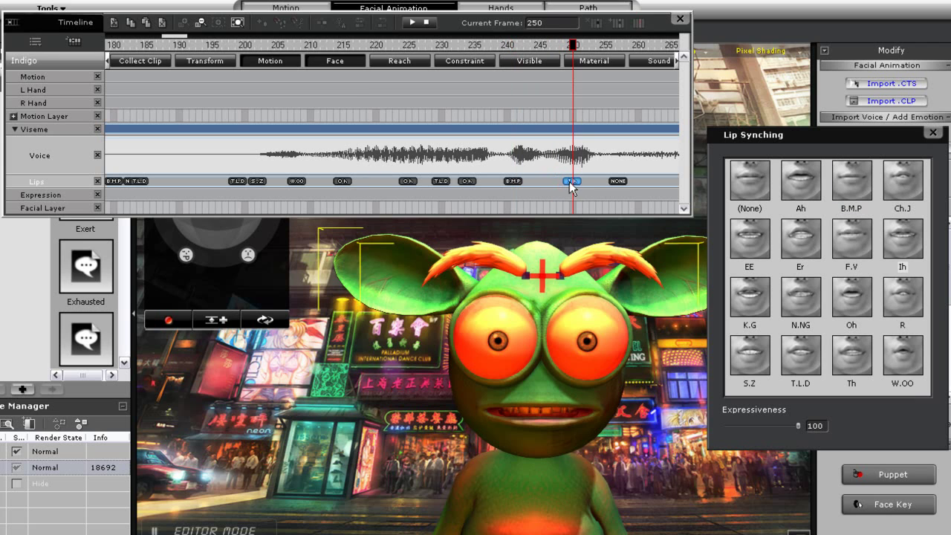
{"action": "left_click", "coordinate": [801, 186]}
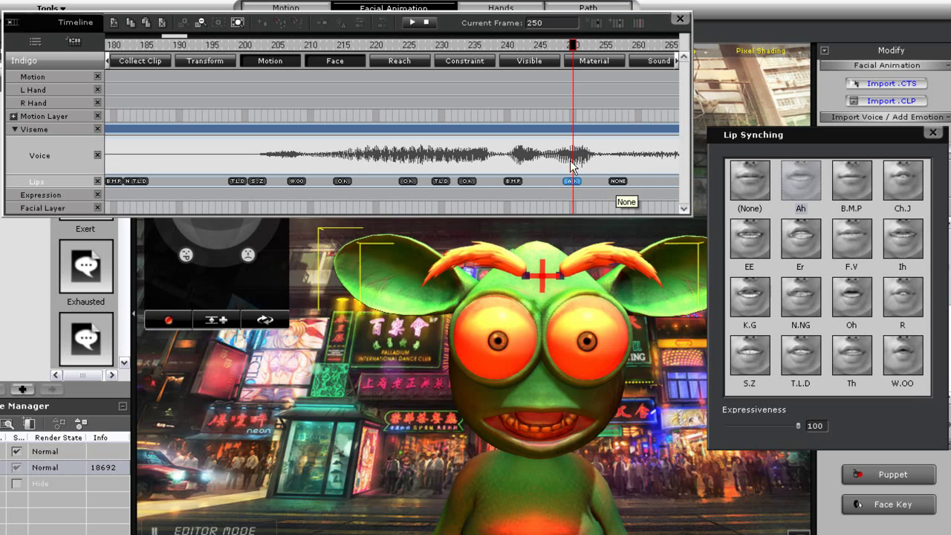
{"action": "left_click_drag", "start_coordinate": [573, 186], "coordinate": [559, 182]}
{"action": "left_click_drag", "start_coordinate": [798, 428], "coordinate": [783, 428]}
- Play the lip-sync from frame 250, and return the playhead to about frame 253
{"action": "left_click", "coordinate": [574, 44]}
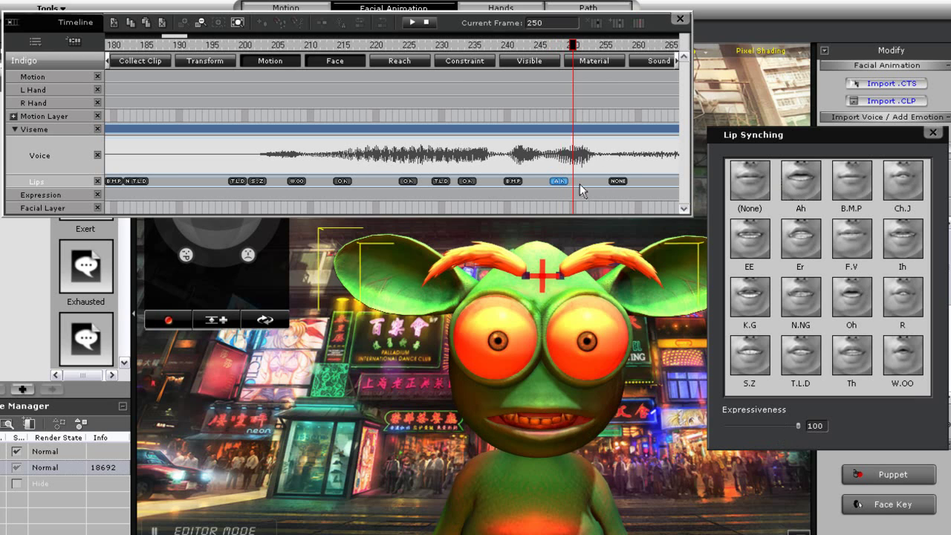
{"action": "key", "text": "space"}
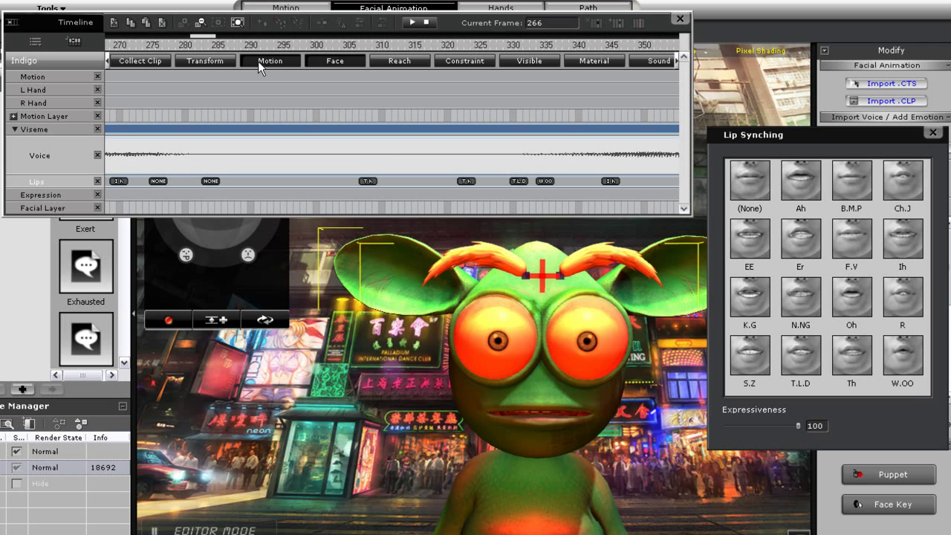
{"action": "left_click_drag", "start_coordinate": [213, 41], "coordinate": [201, 41]}
{"action": "left_click", "coordinate": [281, 45]}
{"action": "left_click", "coordinate": [249, 46]}
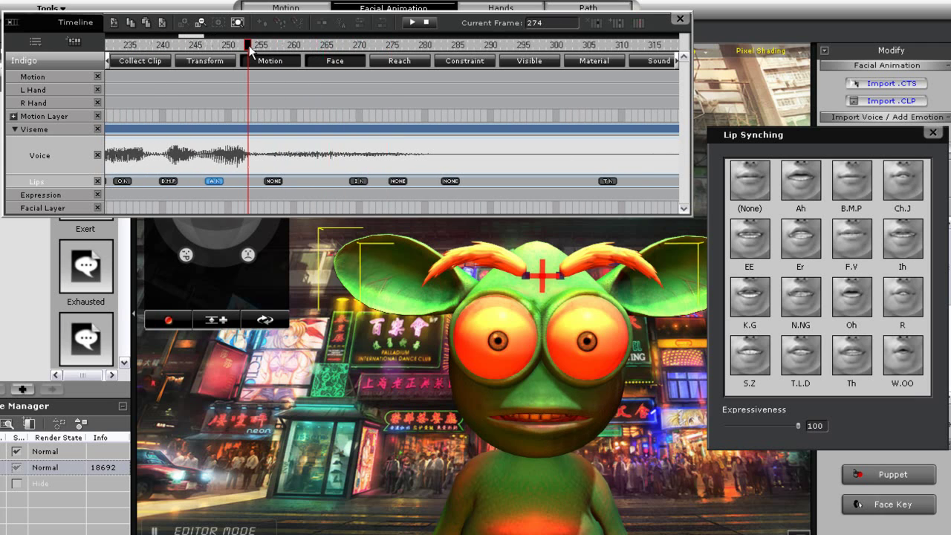
- Replace the None lip key at frame 257 with a T.L.D key at frame 255, expressiveness 43
{"action": "left_click", "coordinate": [258, 184]}
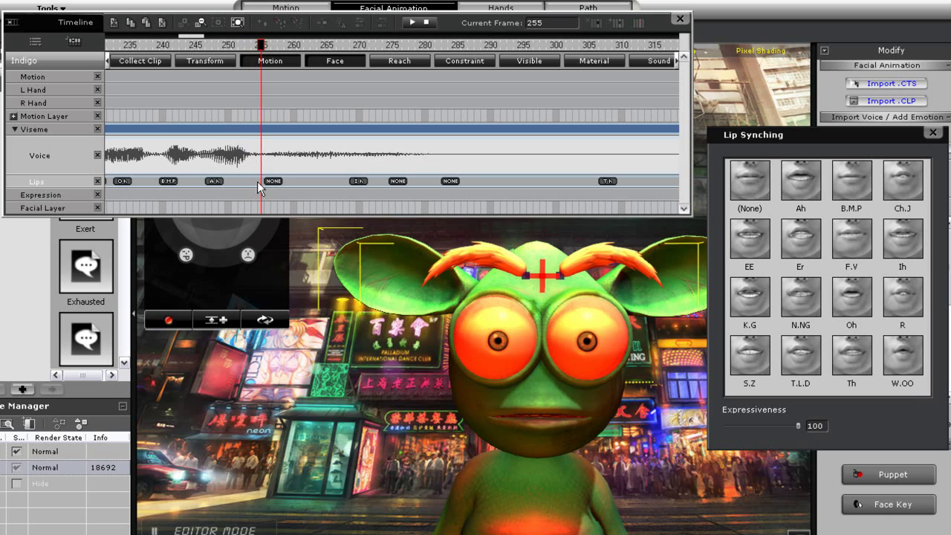
{"action": "left_click", "coordinate": [274, 186]}
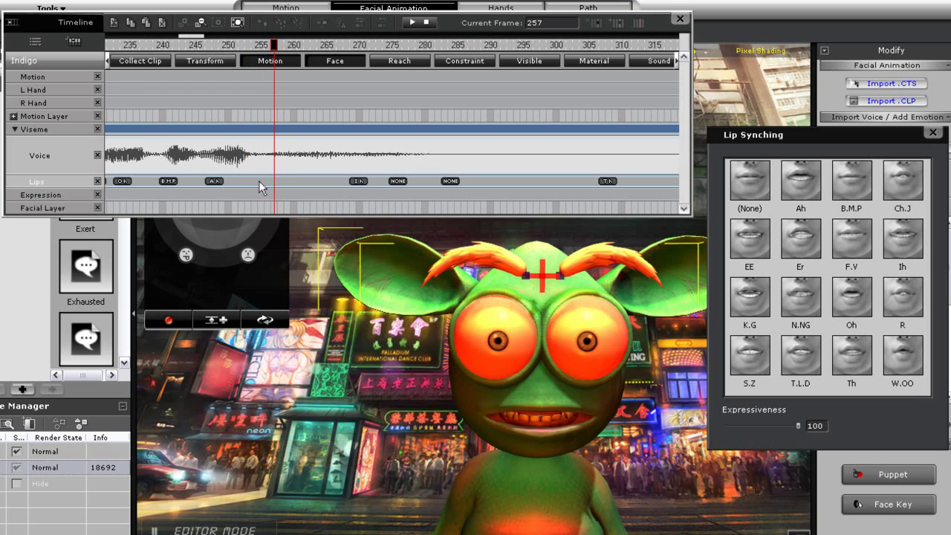
{"action": "left_click", "coordinate": [260, 186]}
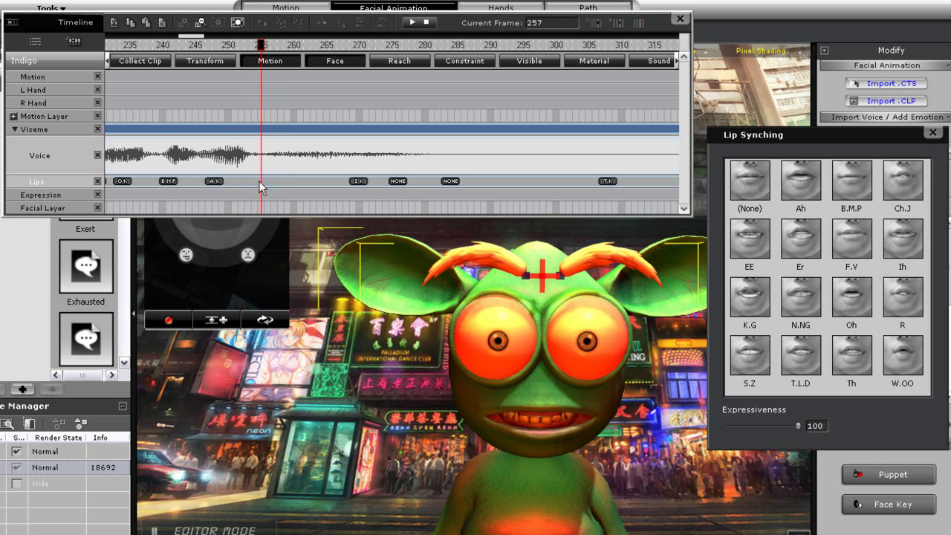
{"action": "left_click", "coordinate": [802, 359]}
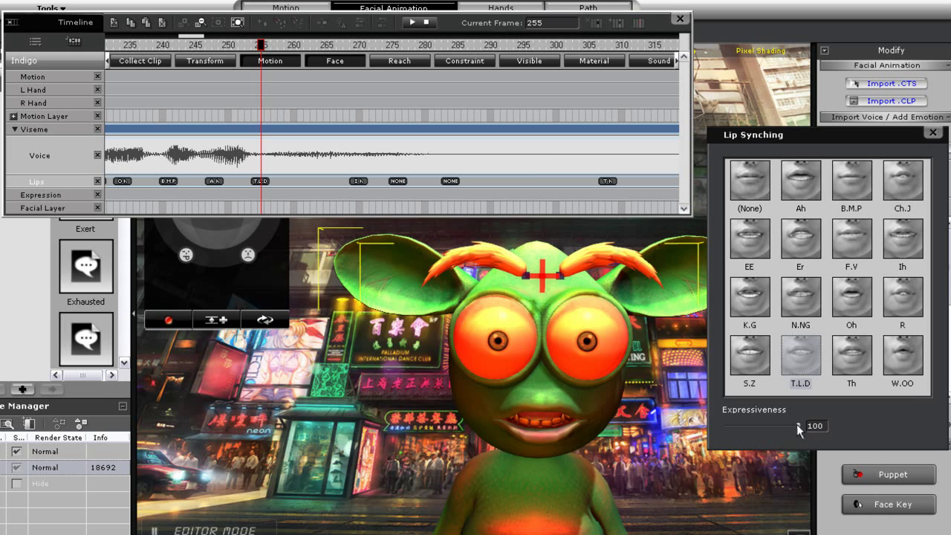
{"action": "left_click_drag", "start_coordinate": [799, 428], "coordinate": [768, 431]}
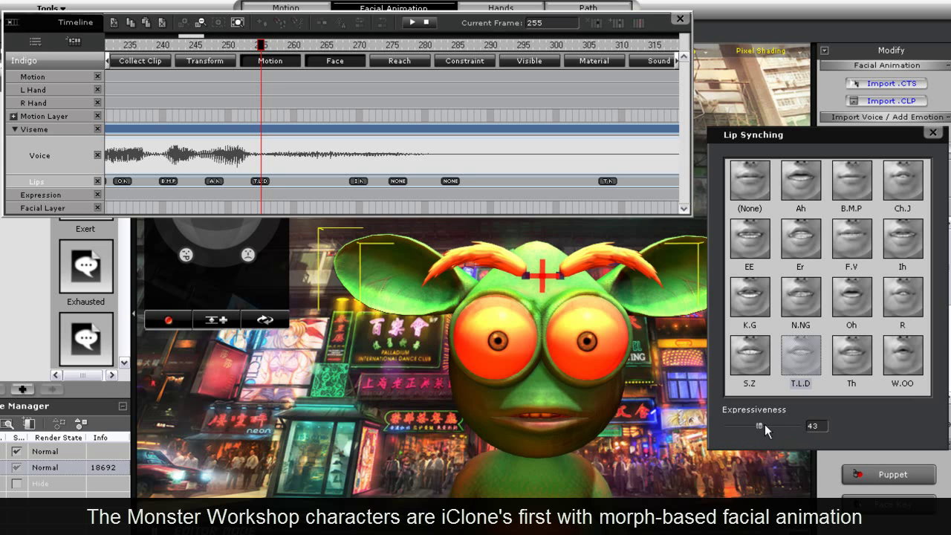
- Add an Ah lip key at frame 261 with expressiveness 54
{"action": "left_click", "coordinate": [288, 45]}
{"action": "left_click", "coordinate": [301, 45]}
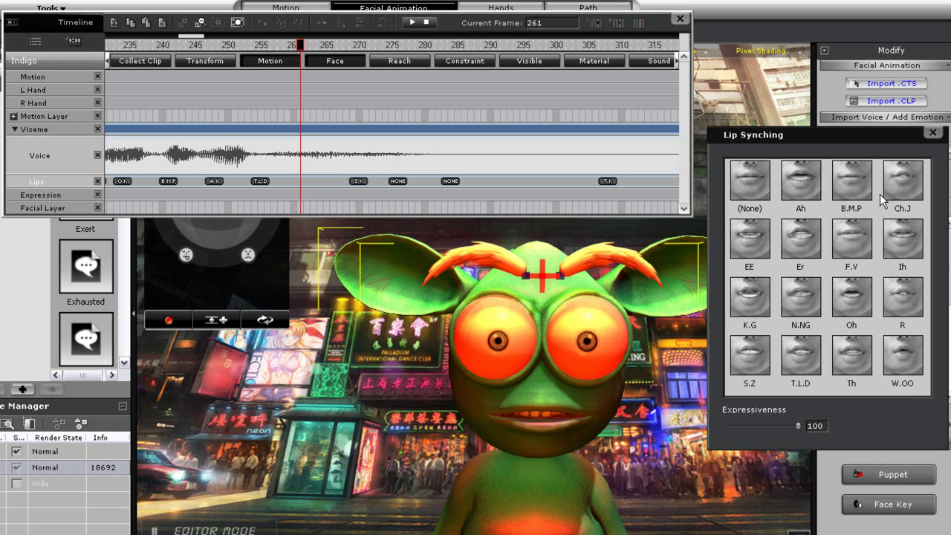
{"action": "left_click", "coordinate": [752, 245]}
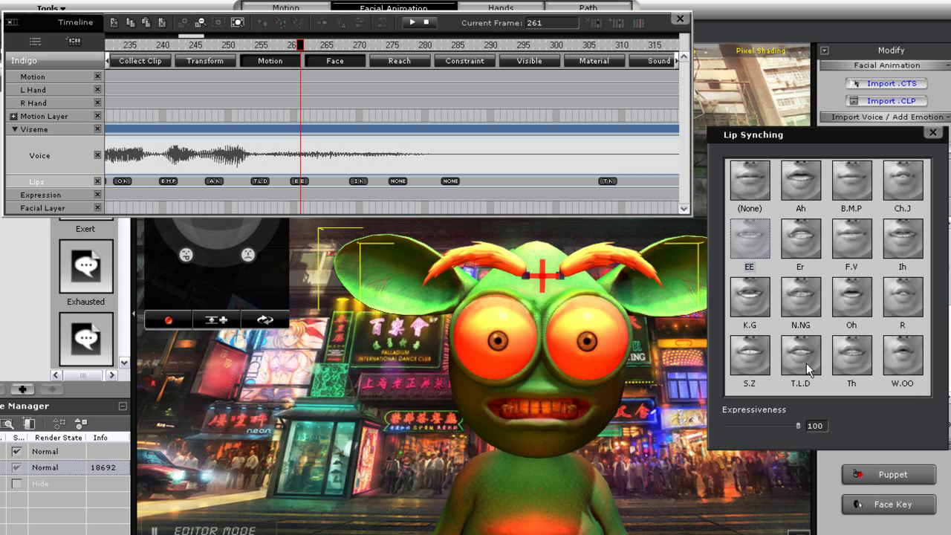
{"action": "left_click", "coordinate": [803, 183]}
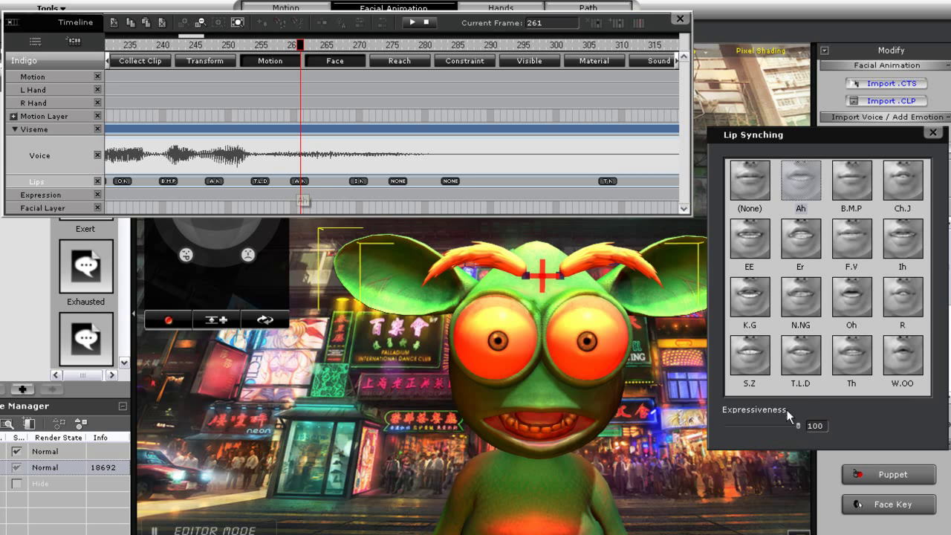
{"action": "left_click_drag", "start_coordinate": [798, 426], "coordinate": [766, 433]}
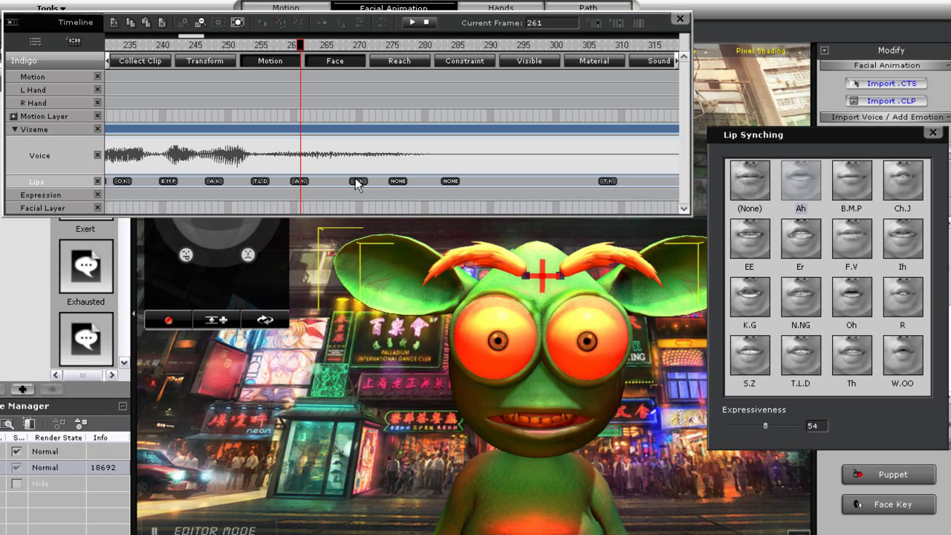
- Play the lip-sync onward from frame 261, and return the playhead to about frame 340
{"action": "key", "text": "space"}
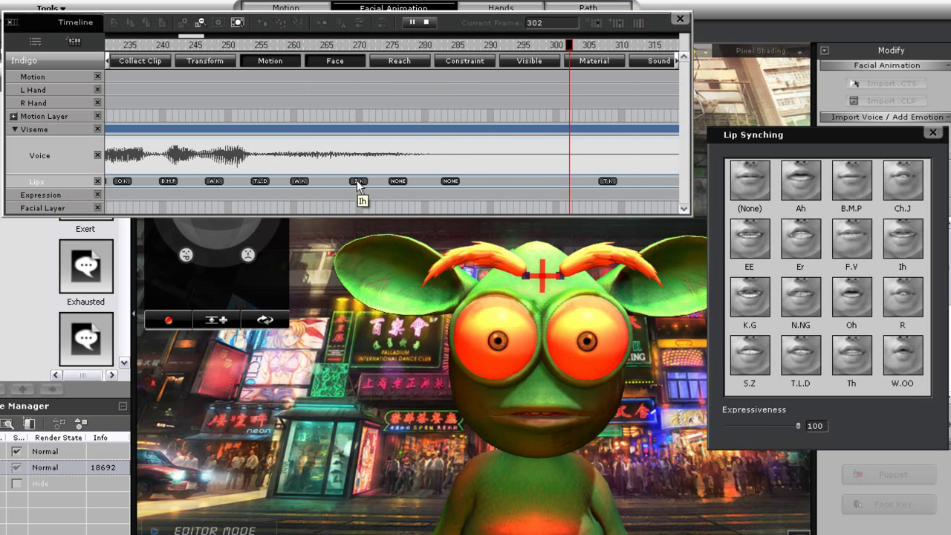
{"action": "key", "text": "space"}
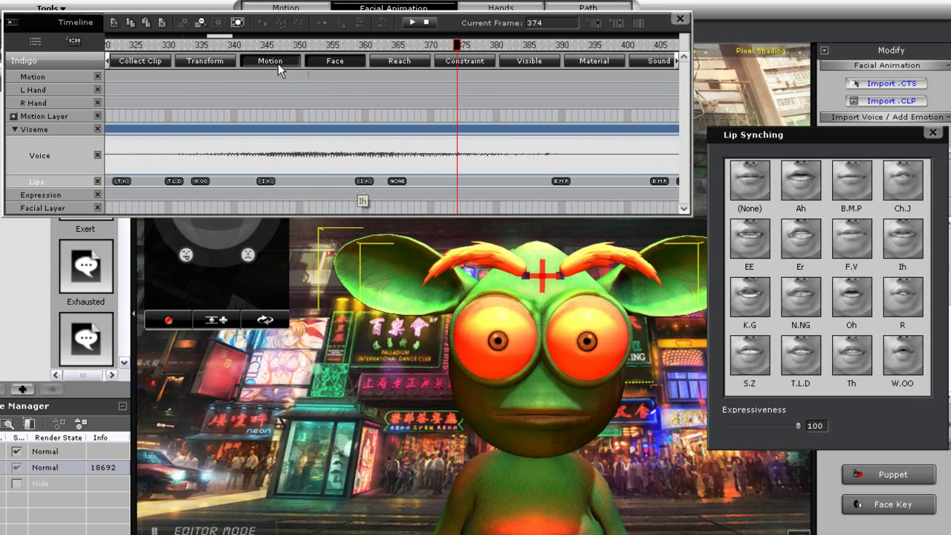
{"action": "left_click", "coordinate": [230, 46]}
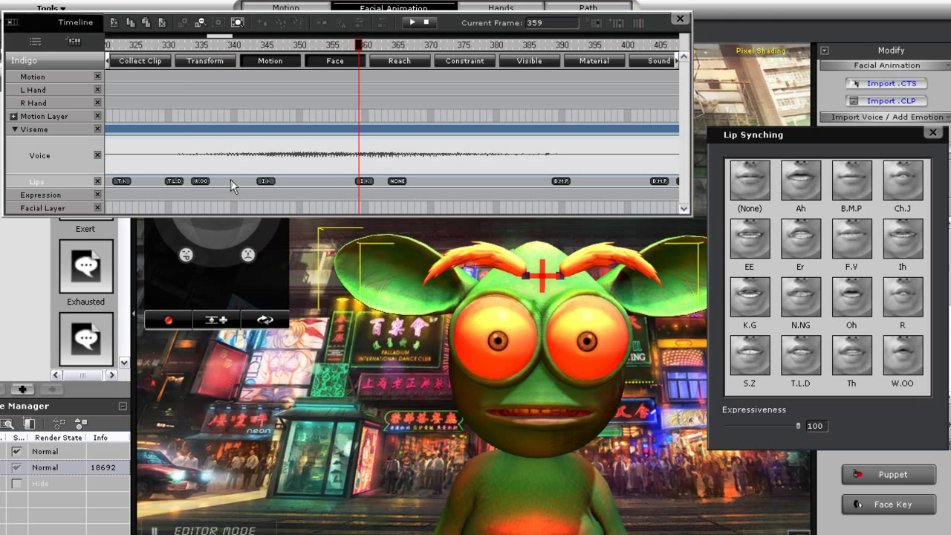
- Add an Ah lip key at frame 340 on the Lips track and lower its expressiveness
{"action": "left_click", "coordinate": [230, 181]}
{"action": "left_click", "coordinate": [750, 239]}
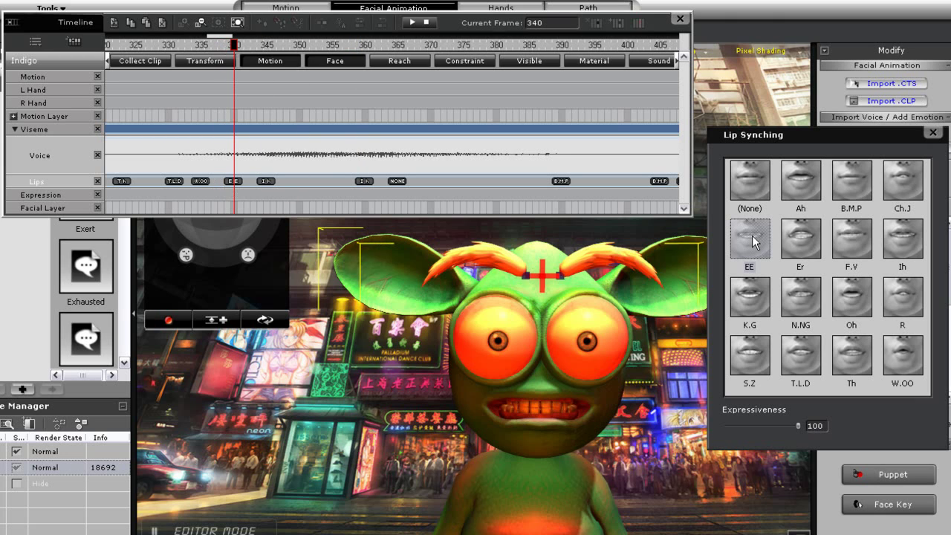
{"action": "left_click", "coordinate": [796, 187]}
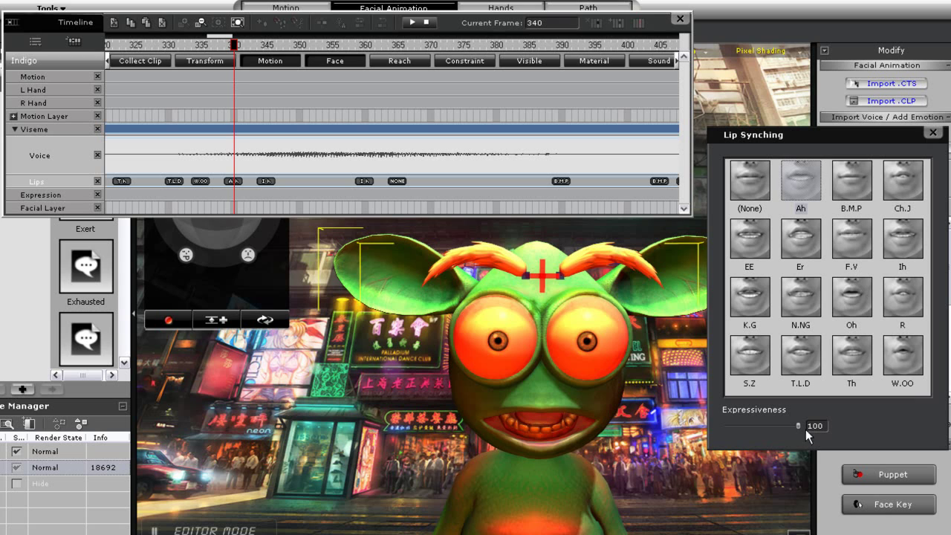
{"action": "left_click_drag", "start_coordinate": [800, 428], "coordinate": [762, 427]}
- Delete the W.OO lip key at frame 335 and replay the lip-sync from about frame 329
{"action": "key", "text": "space"}
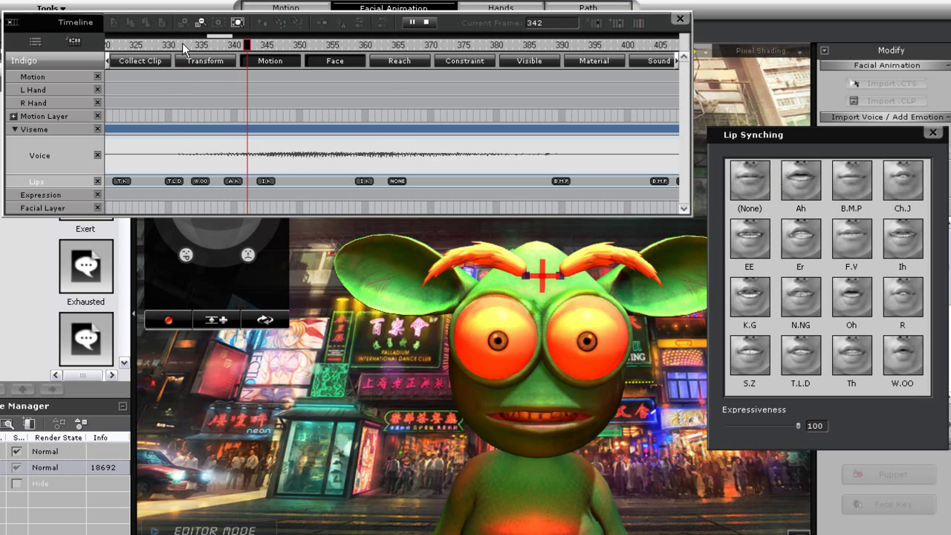
{"action": "left_click", "coordinate": [201, 181]}
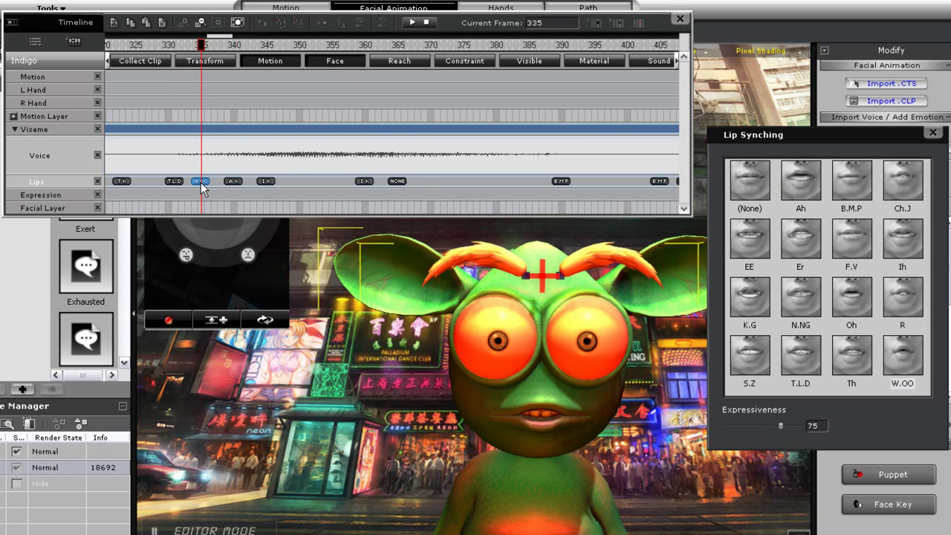
{"action": "key", "text": "Delete"}
{"action": "left_click", "coordinate": [160, 45]}
{"action": "key", "text": "space"}
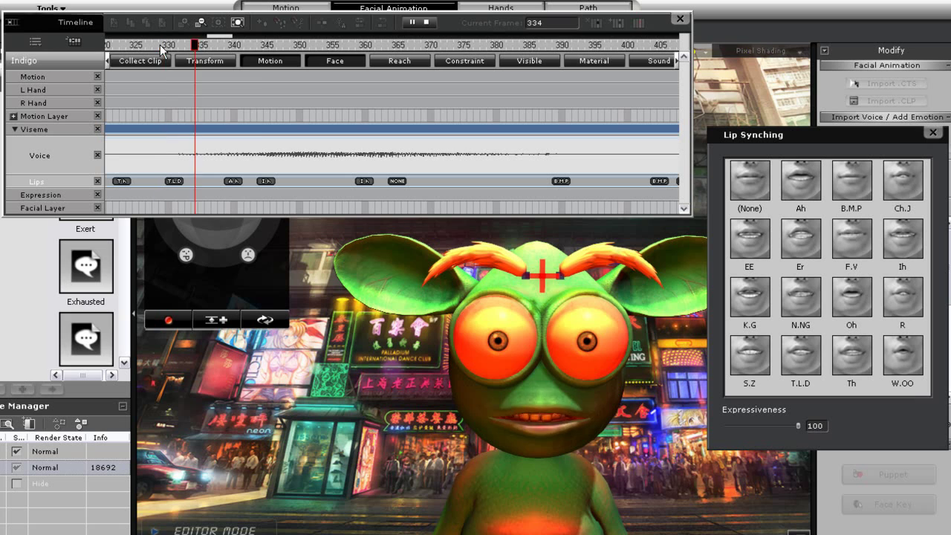
- Set the expressiveness of the Ah lip key at frame 340 to 74
{"action": "left_click", "coordinate": [263, 182]}
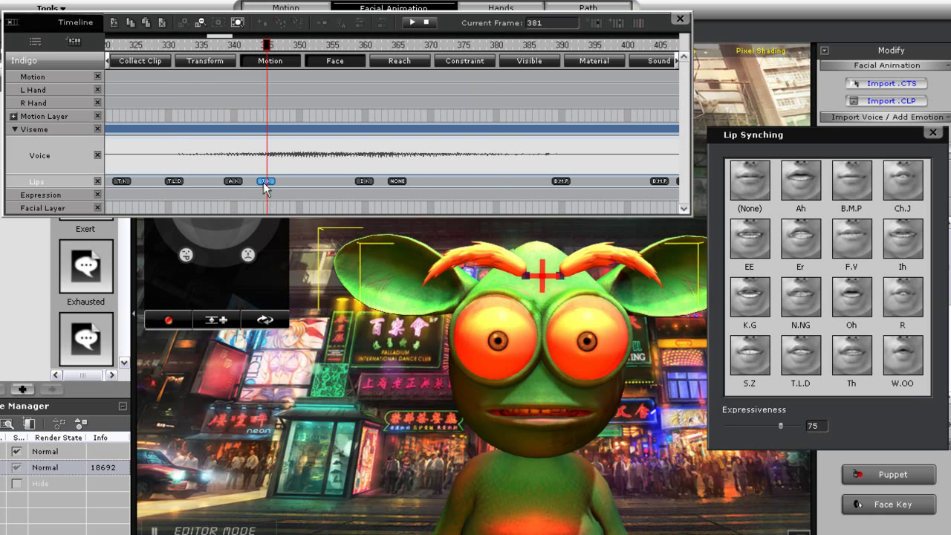
{"action": "left_click", "coordinate": [233, 182]}
{"action": "left_click_drag", "start_coordinate": [762, 425], "coordinate": [780, 427]}
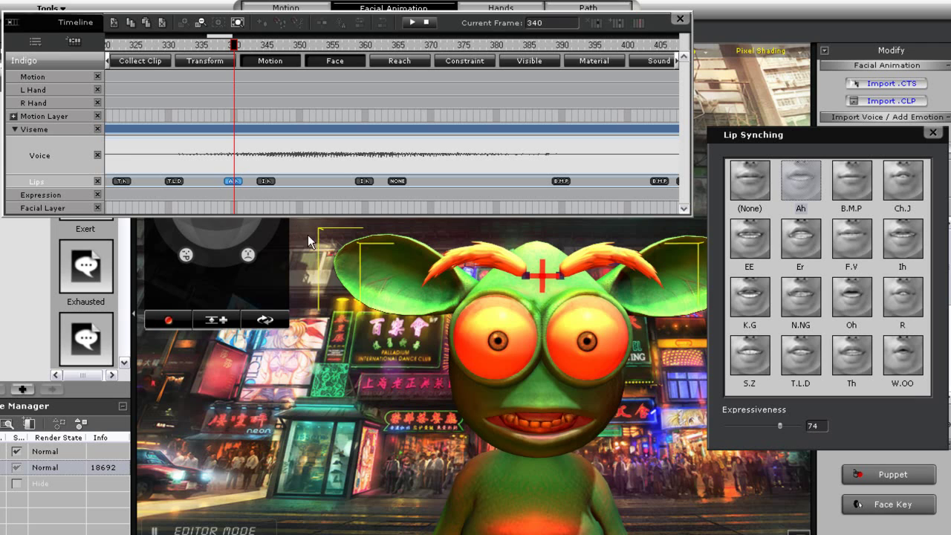
- Move the Ih lip key at frame 345 to about frame 353, and delete the Ih and None keys between it and the B.M.P key
{"action": "left_click", "coordinate": [264, 182]}
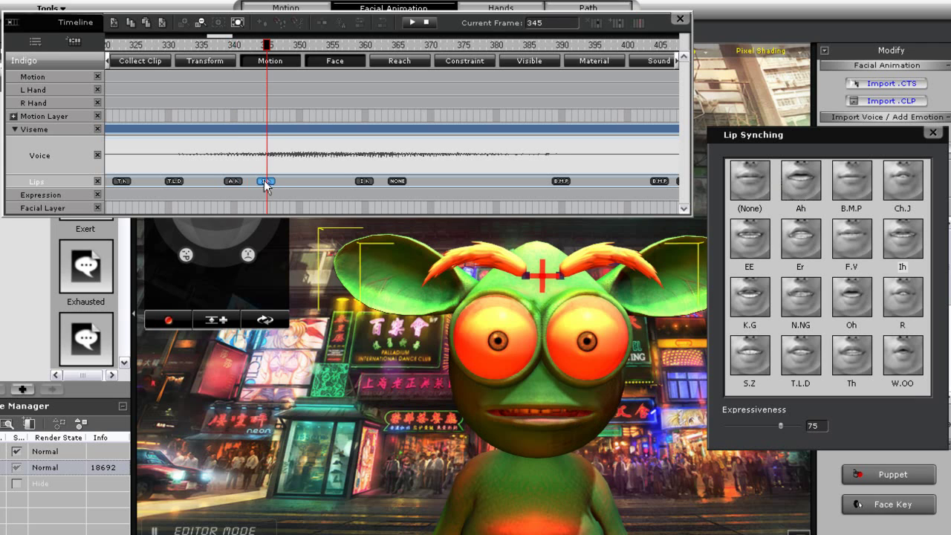
{"action": "left_click_drag", "start_coordinate": [265, 182], "coordinate": [396, 182]}
{"action": "left_click", "coordinate": [364, 181]}
{"action": "key", "text": "Delete"}
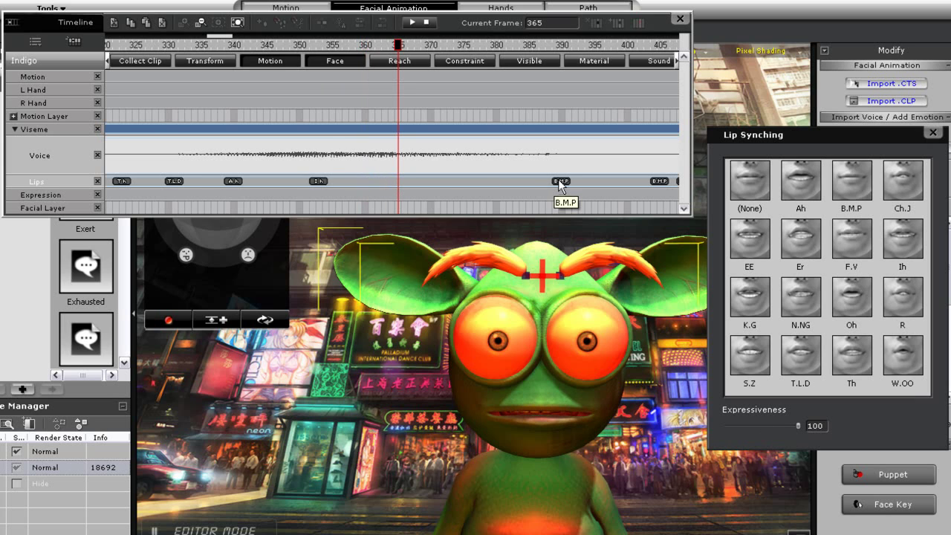
- Play the edited lip-sync through to the end of the voice clip and close the Timeline
{"action": "left_click_drag", "start_coordinate": [212, 44], "coordinate": [159, 47]}
{"action": "key", "text": "space"}
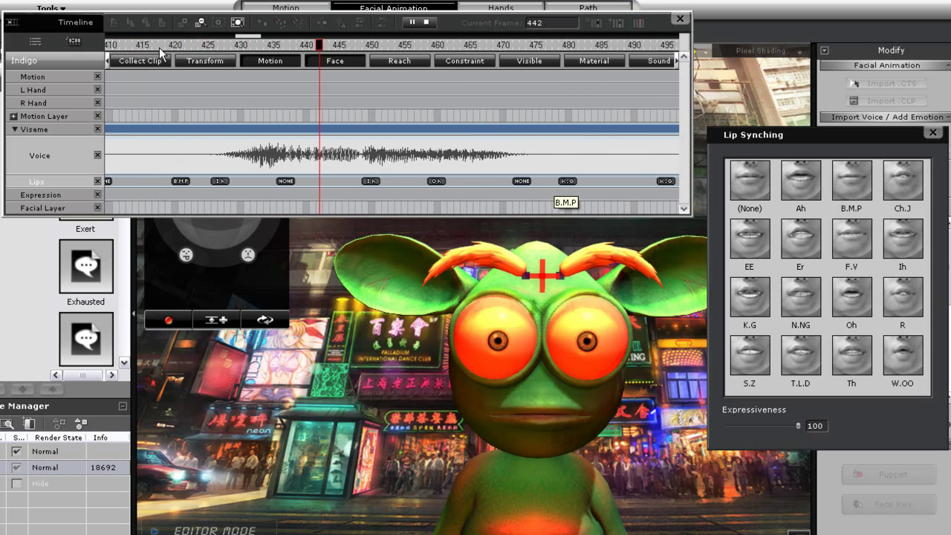
{"action": "left_click", "coordinate": [194, 45]}
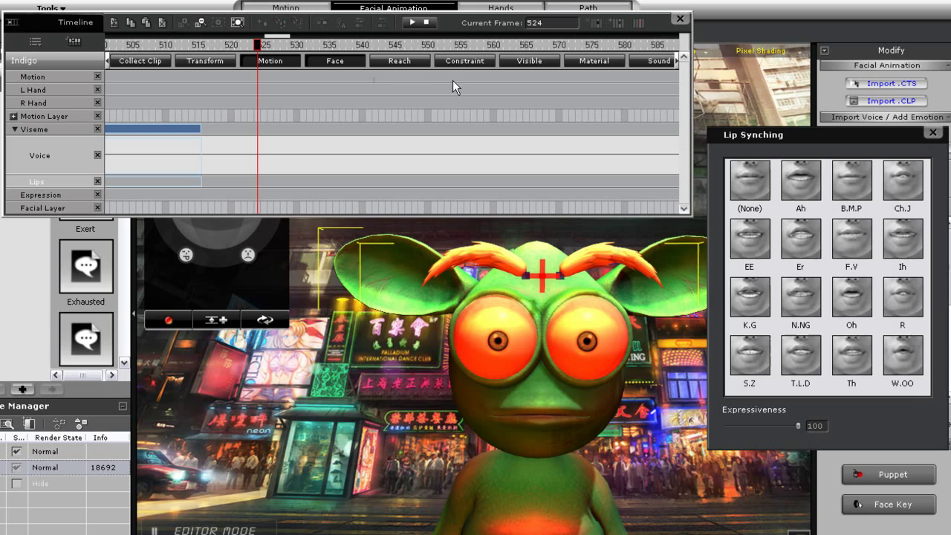
{"action": "left_click", "coordinate": [680, 18]}
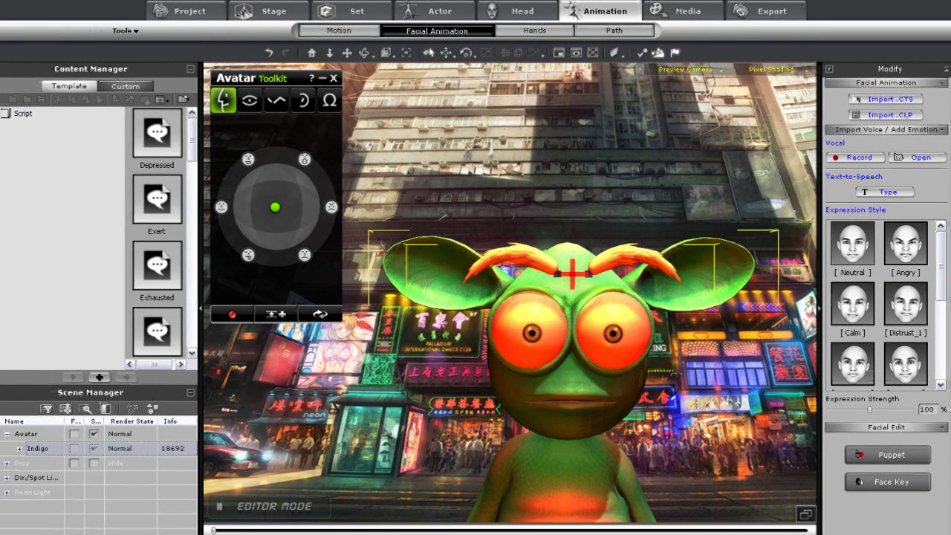
- Record a facial performance for Indigo with the Avatar Toolkit, steering the expression toward the frowning faces, and play back the result
{"action": "key", "text": "space"}
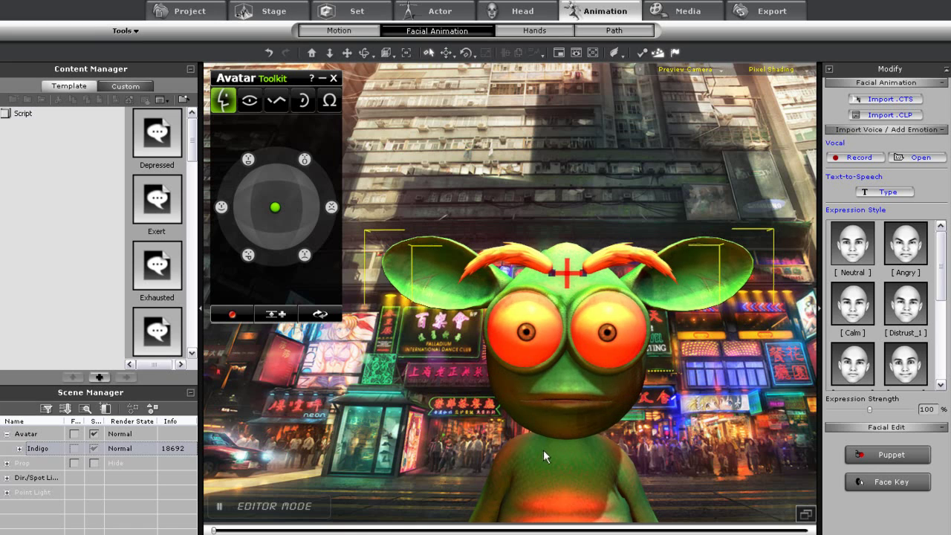
{"action": "left_click", "coordinate": [239, 313]}
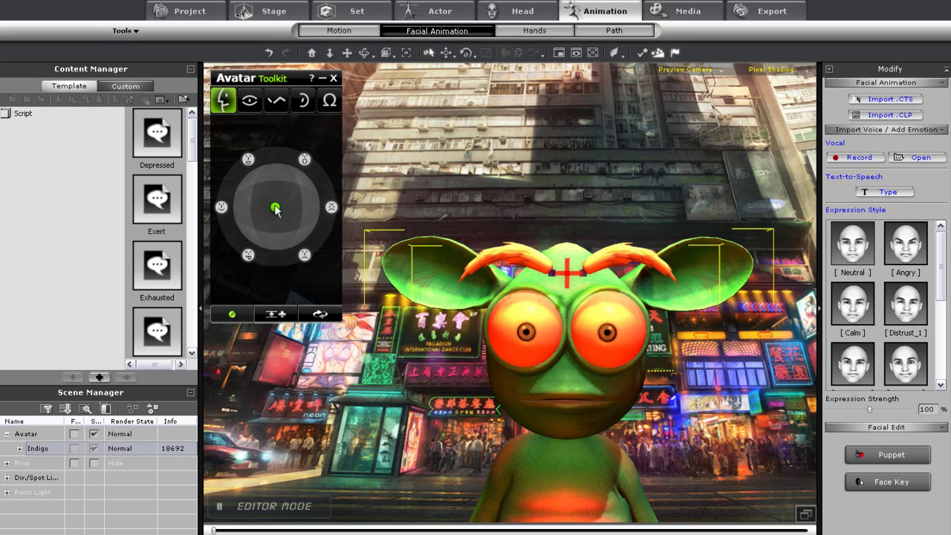
{"action": "key", "text": "space"}
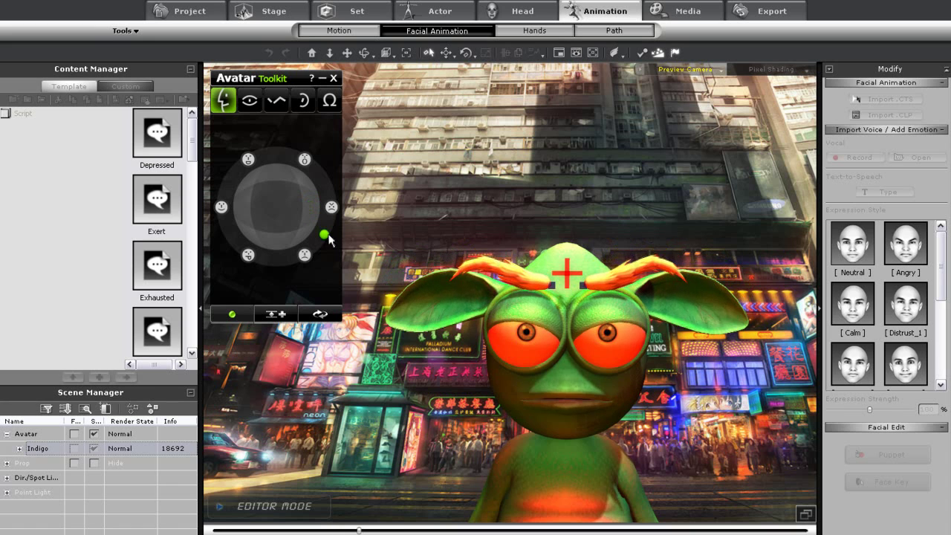
{"action": "key", "text": "space"}
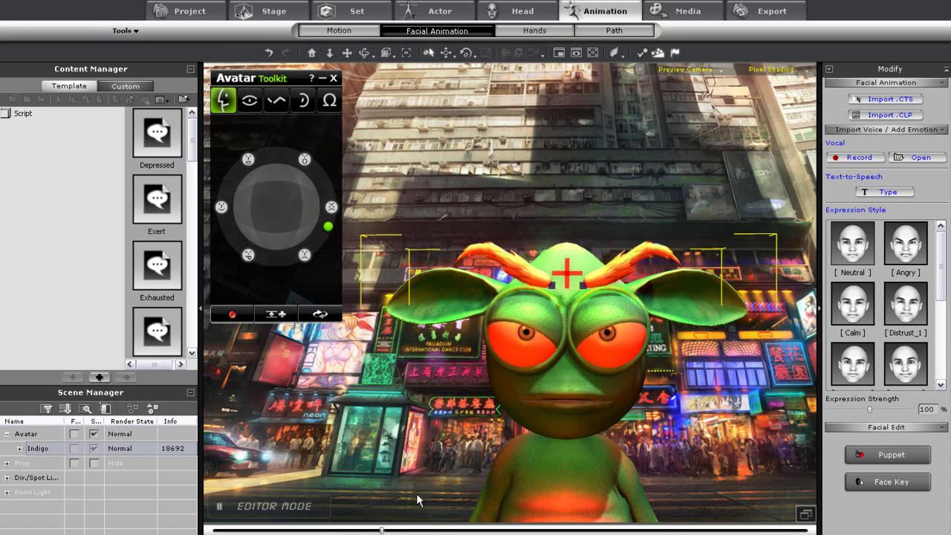
{"action": "key", "text": "space"}
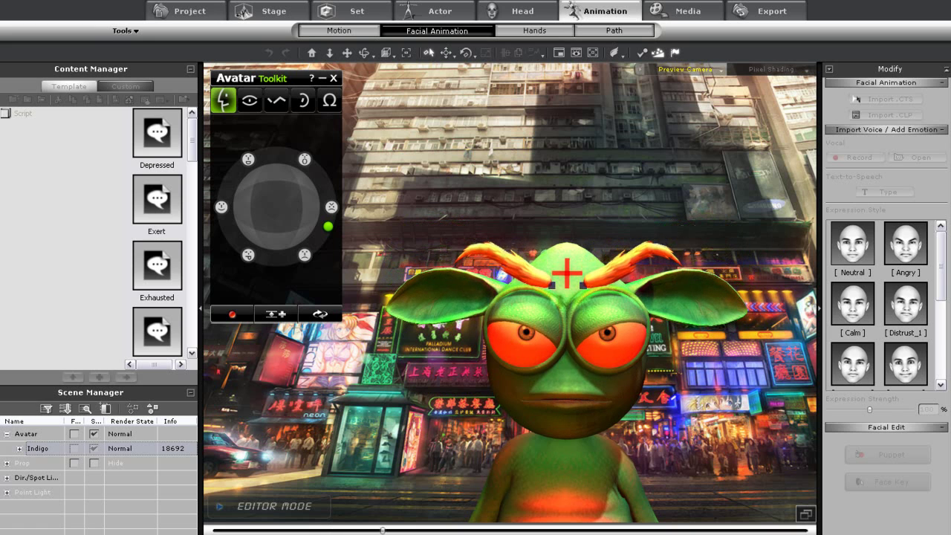
{"action": "key", "text": "space"}
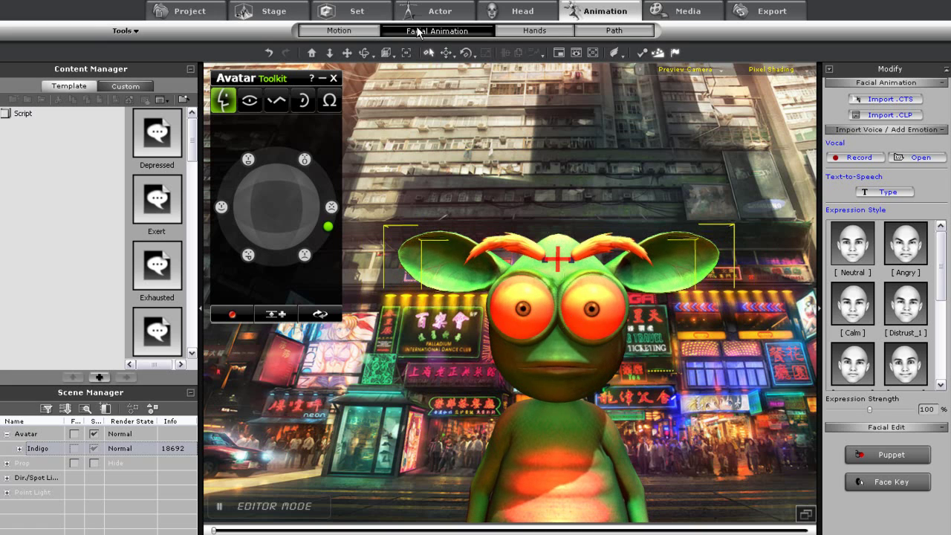
- Set up the Body Puppet for Indigo's head with Primary Rotation (5) and preview the head movement
{"action": "left_click", "coordinate": [339, 30]}
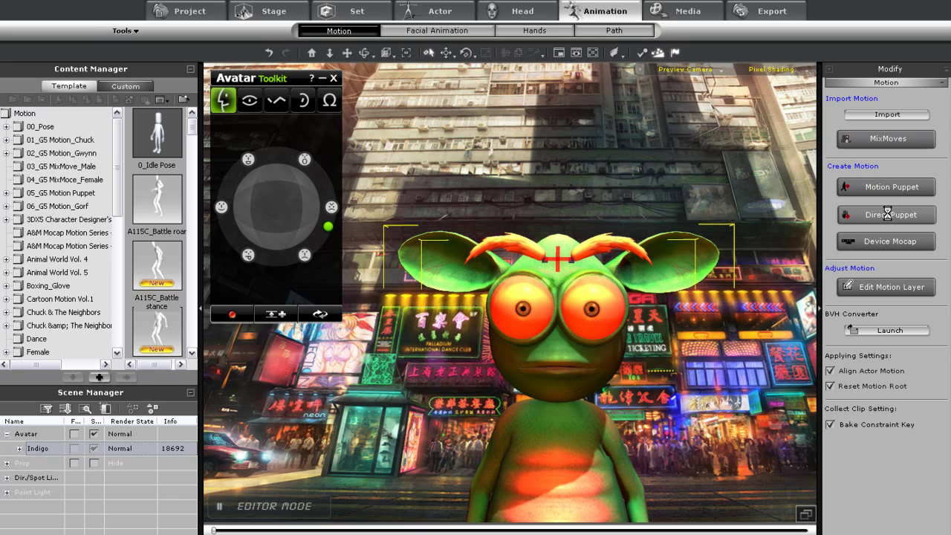
{"action": "left_click", "coordinate": [887, 214]}
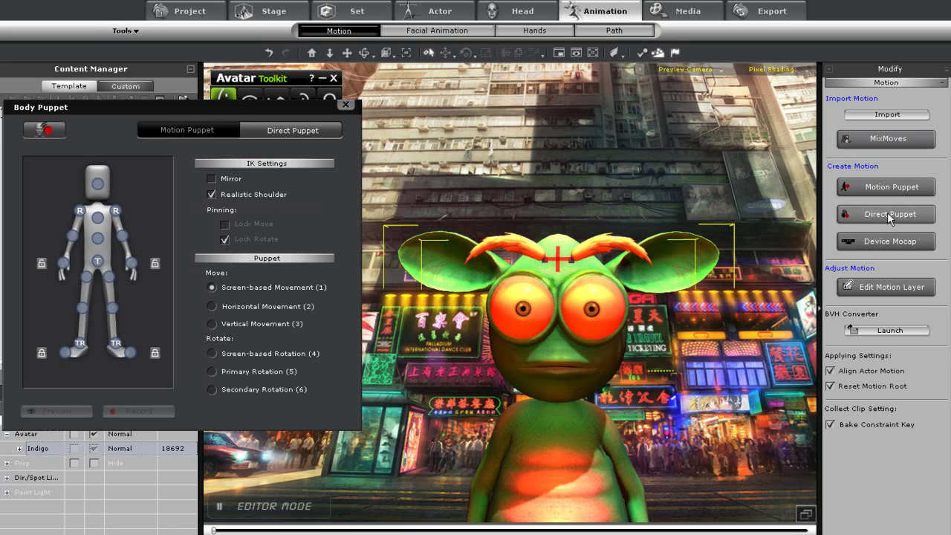
{"action": "left_click", "coordinate": [96, 186]}
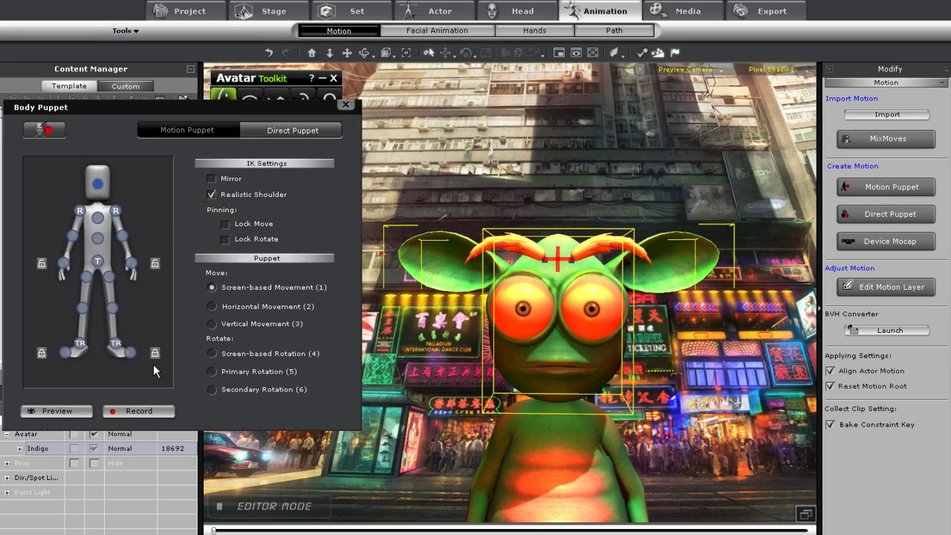
{"action": "left_click", "coordinate": [88, 408]}
{"action": "key", "text": "space"}
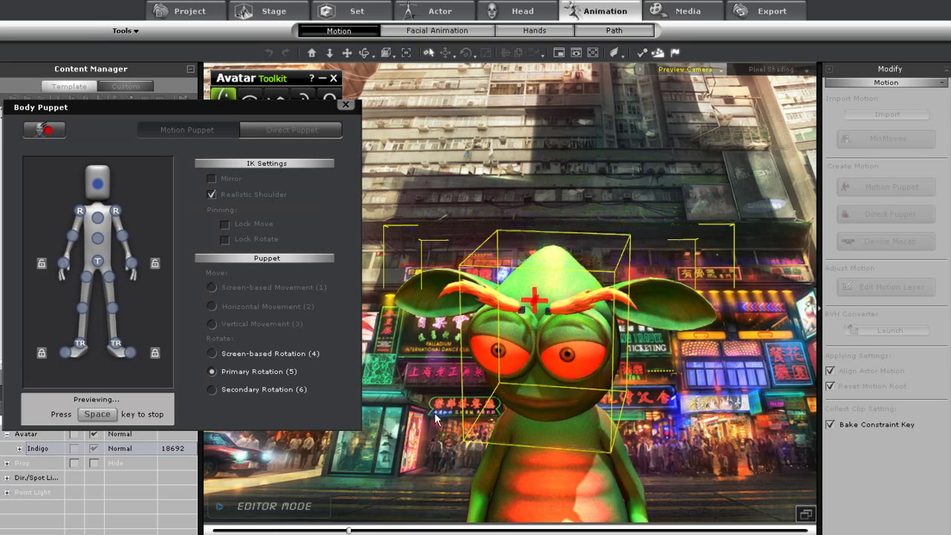
{"action": "key", "text": "space"}
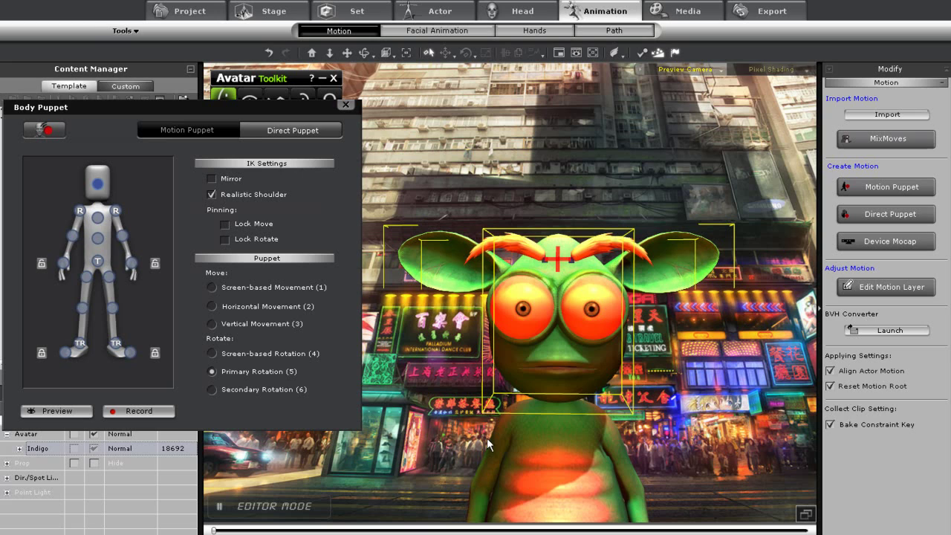
- Record Indigo's head motion with Primary Rotation (5) along with the voice, and play back the recorded animation
{"action": "left_click", "coordinate": [145, 411]}
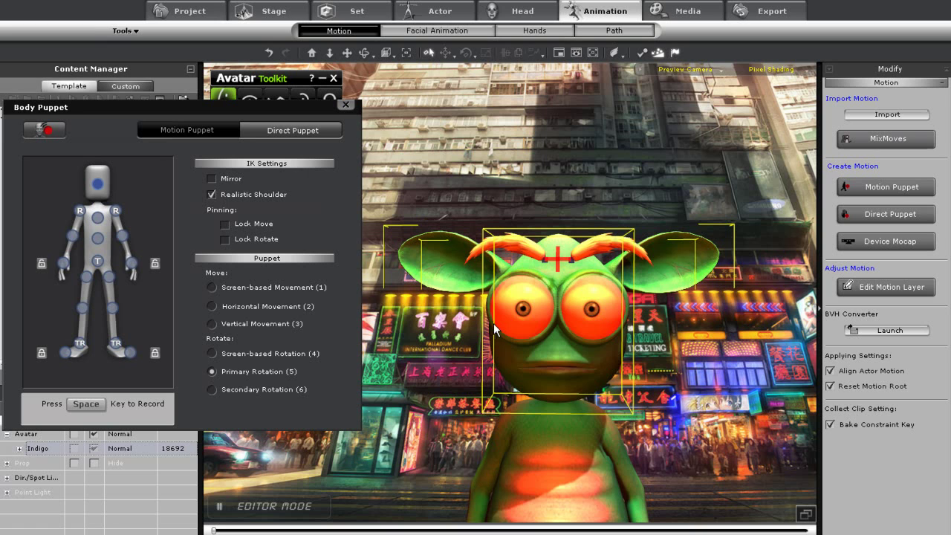
{"action": "key", "text": "space"}
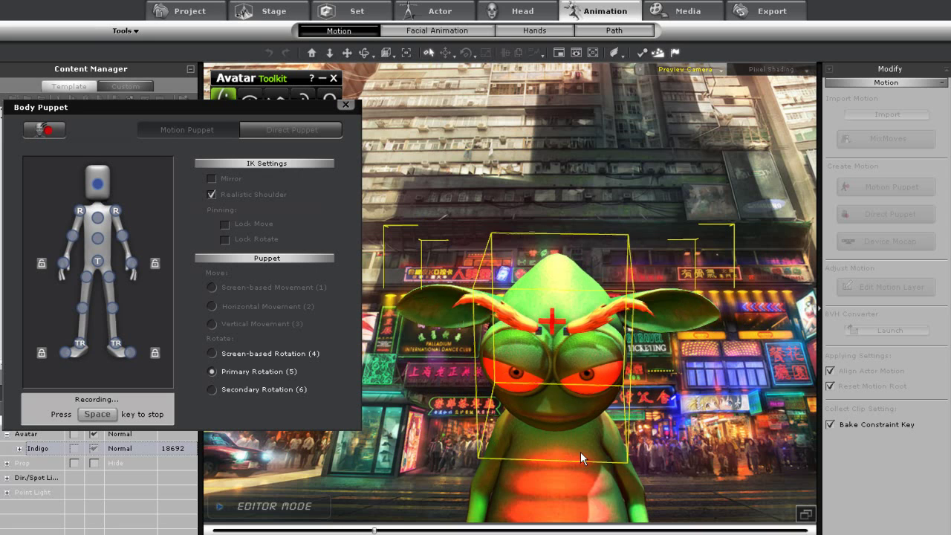
{"action": "key", "text": "space"}
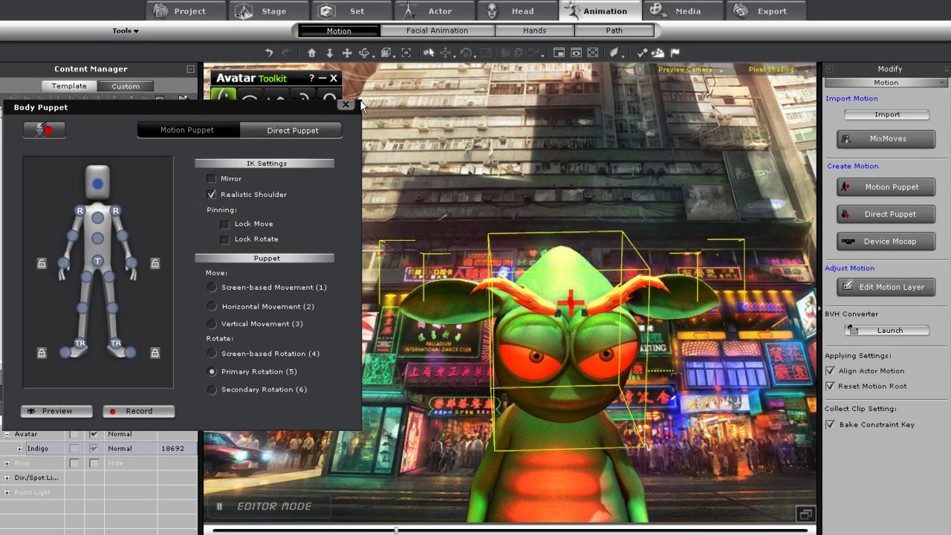
{"action": "left_click", "coordinate": [346, 106]}
{"action": "key", "text": "space"}
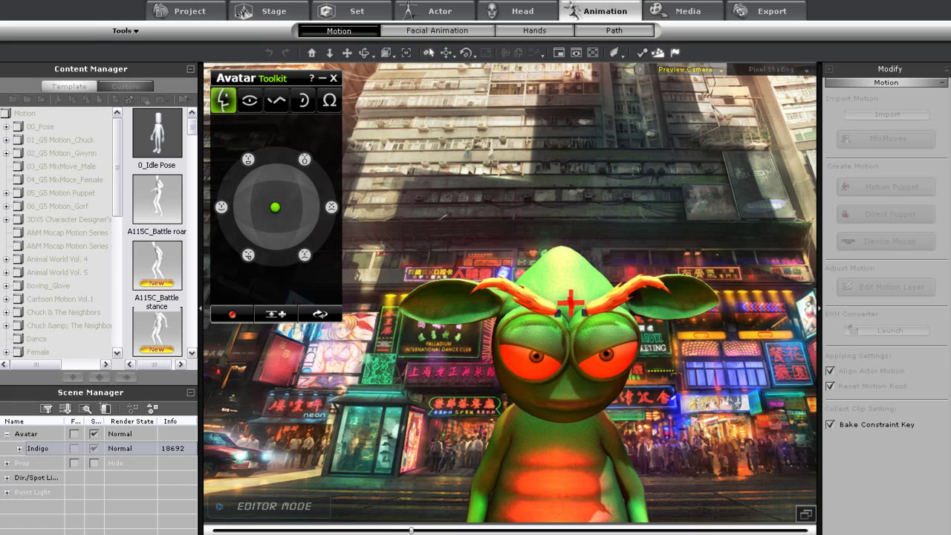
{"action": "key", "text": "space"}
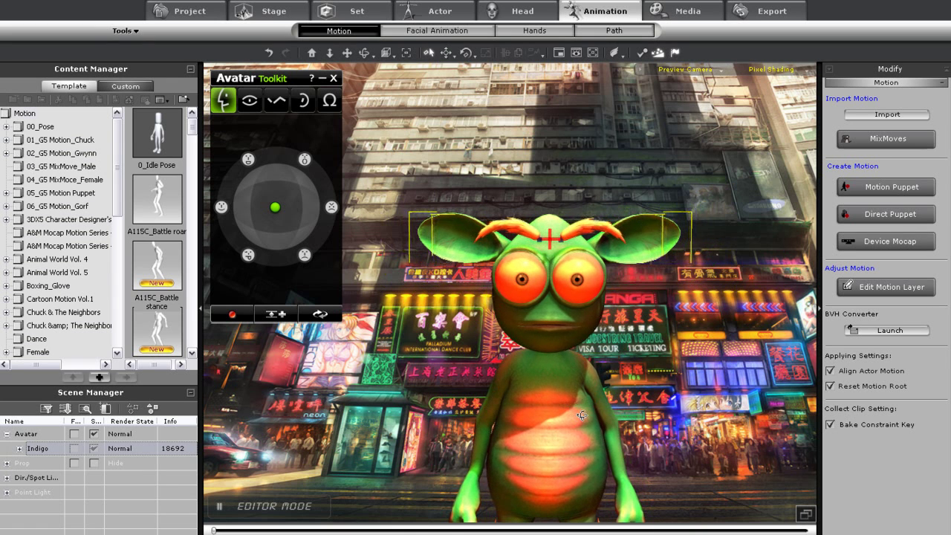
- Preview a Body Puppet motion for Indigo's upper torso with Primary Rotation (5), and close the puppet without recording
{"action": "left_click", "coordinate": [881, 217]}
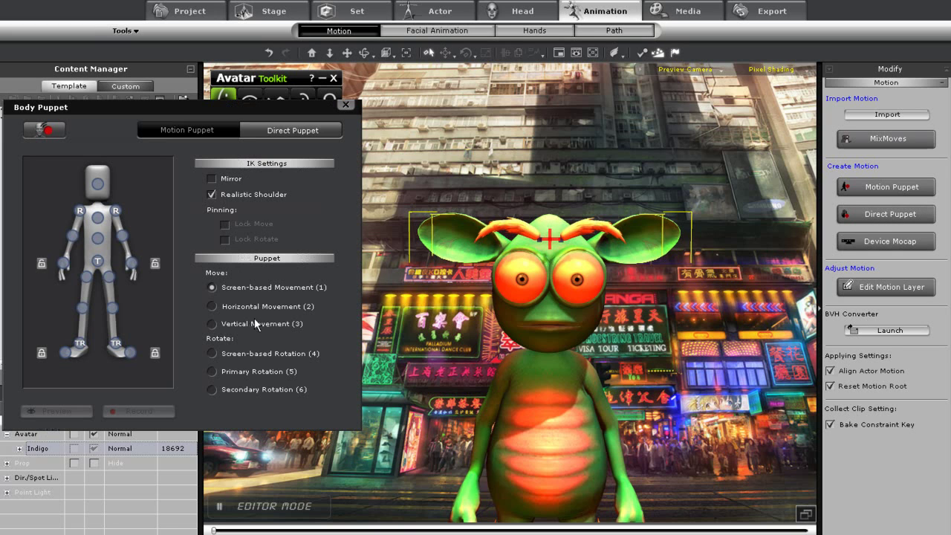
{"action": "left_click", "coordinate": [98, 219]}
{"action": "left_click", "coordinate": [56, 411]}
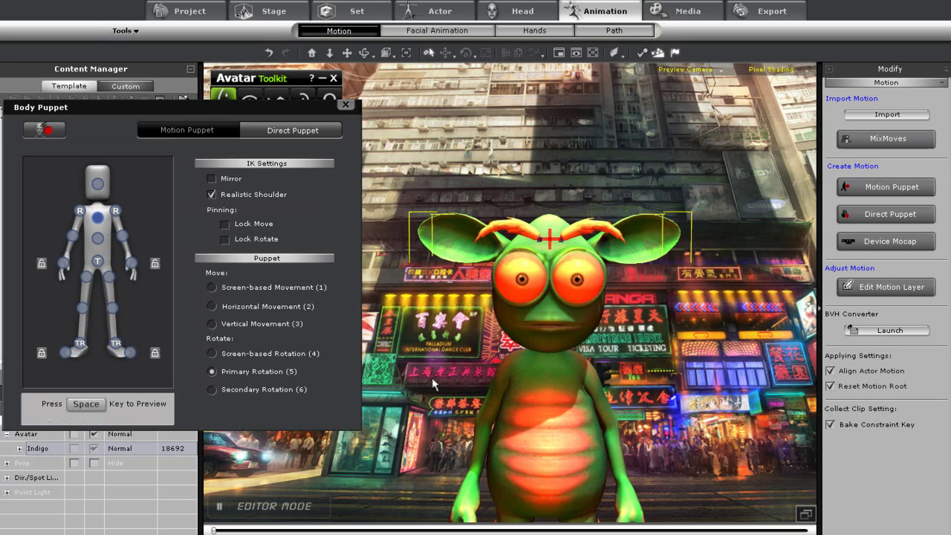
{"action": "key", "text": "space"}
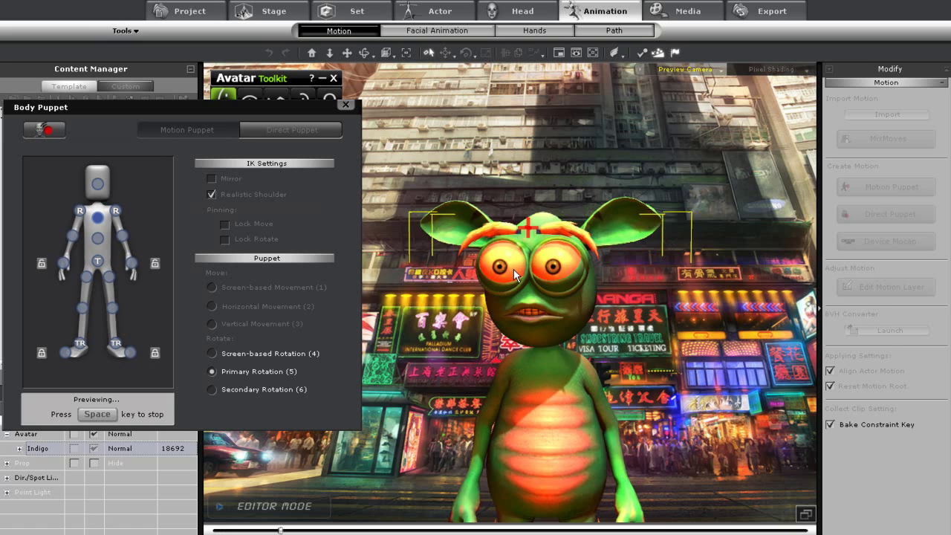
{"action": "key", "text": "space"}
{"action": "left_click", "coordinate": [345, 104]}
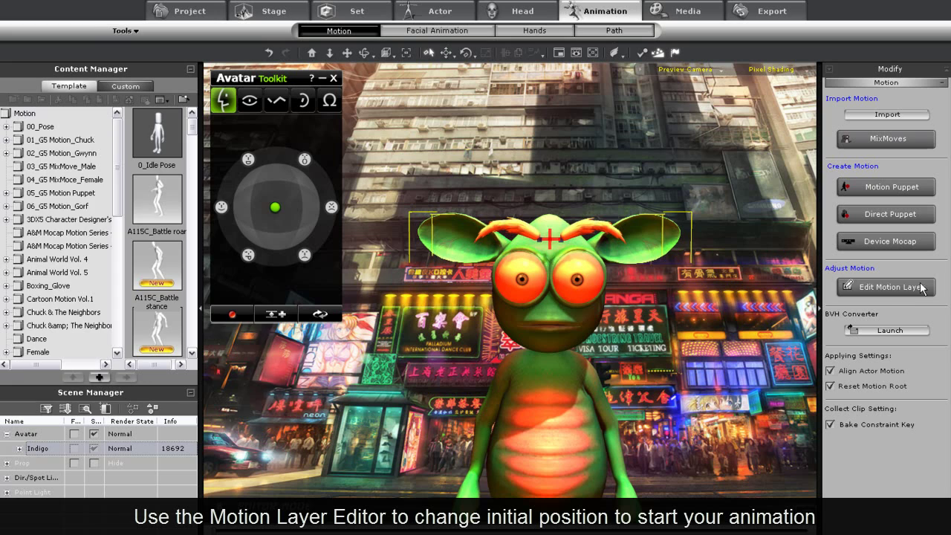
- Swing Indigo's upper arms outward from the body in the Motion Layer Editor, rotating the left upper arm with Mirror and Full Body keying
{"action": "left_click", "coordinate": [932, 287]}
{"action": "left_click", "coordinate": [105, 222]}
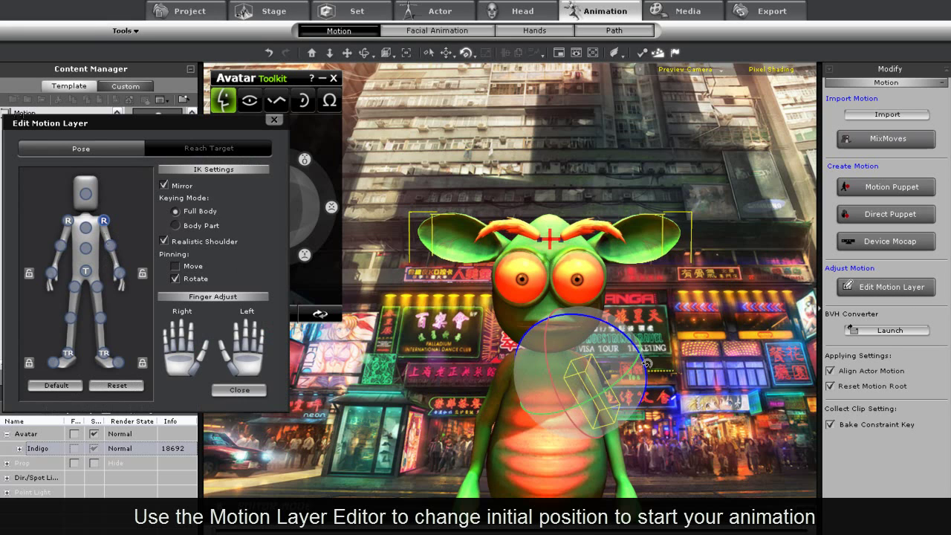
{"action": "left_click_drag", "start_coordinate": [646, 364], "coordinate": [648, 385]}
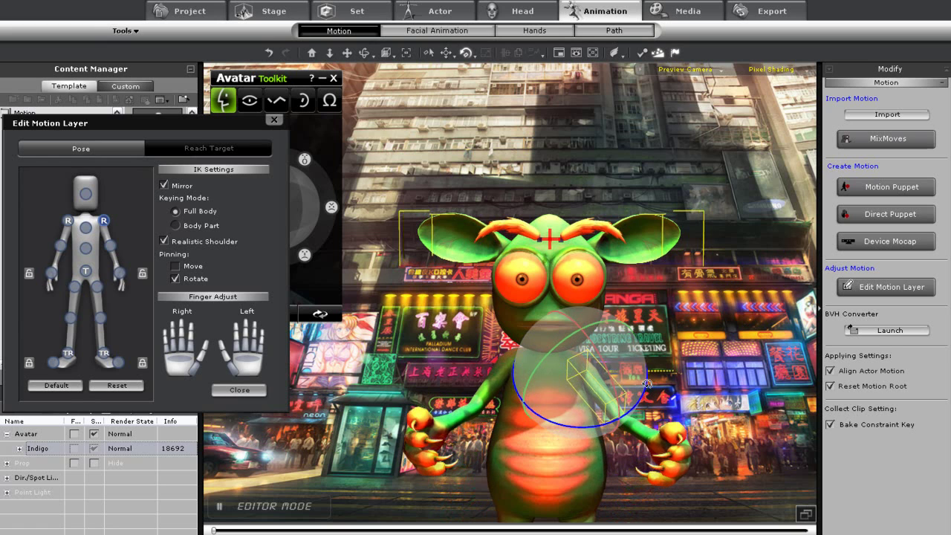
- Rotate Indigo's hands at the wrists with mirroring so that the claws point downward
{"action": "left_click", "coordinate": [422, 429]}
{"action": "left_click", "coordinate": [51, 273]}
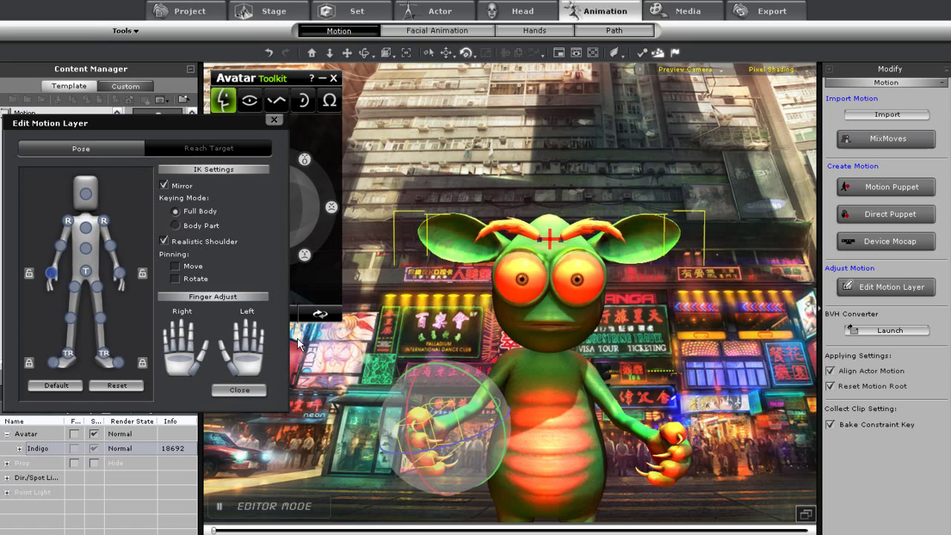
{"action": "left_click_drag", "start_coordinate": [450, 369], "coordinate": [476, 391]}
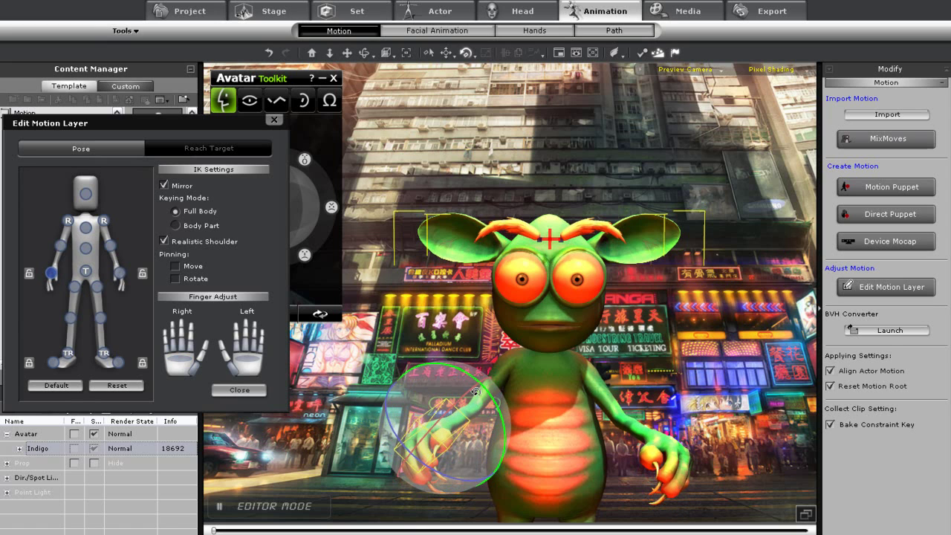
{"action": "left_click", "coordinate": [640, 433]}
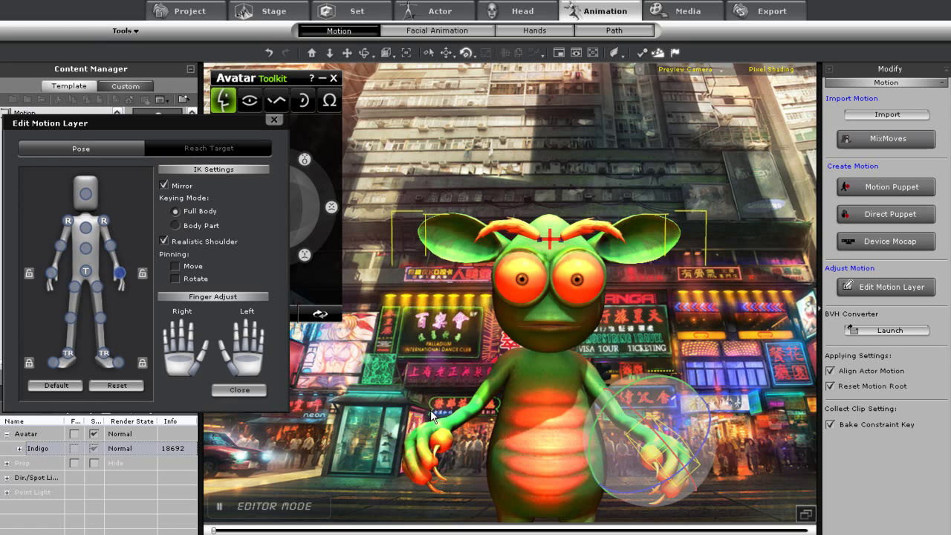
- Rotate Indigo's left forearm slightly outward with mirroring, and close the Motion Layer Editor
{"action": "left_click", "coordinate": [110, 245]}
{"action": "left_click_drag", "start_coordinate": [668, 407], "coordinate": [654, 444]}
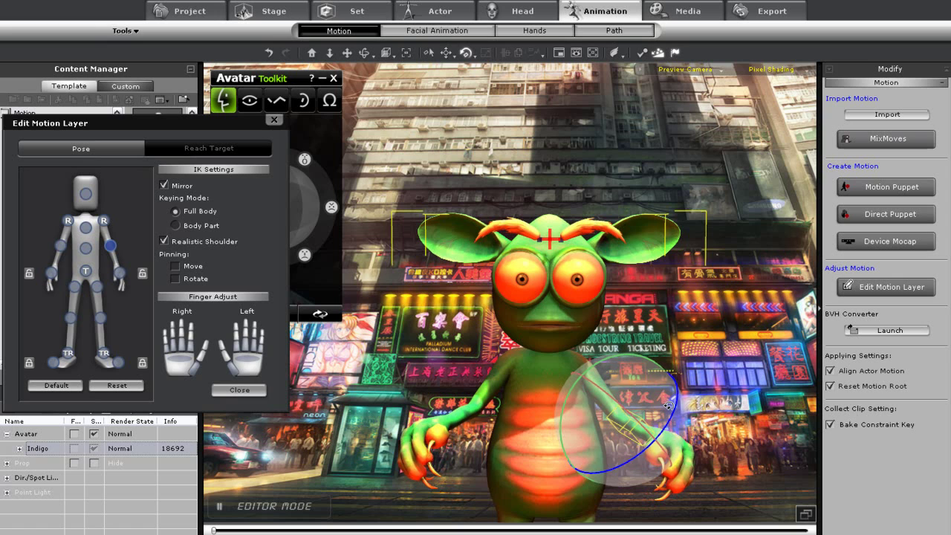
{"action": "left_click", "coordinate": [273, 119]}
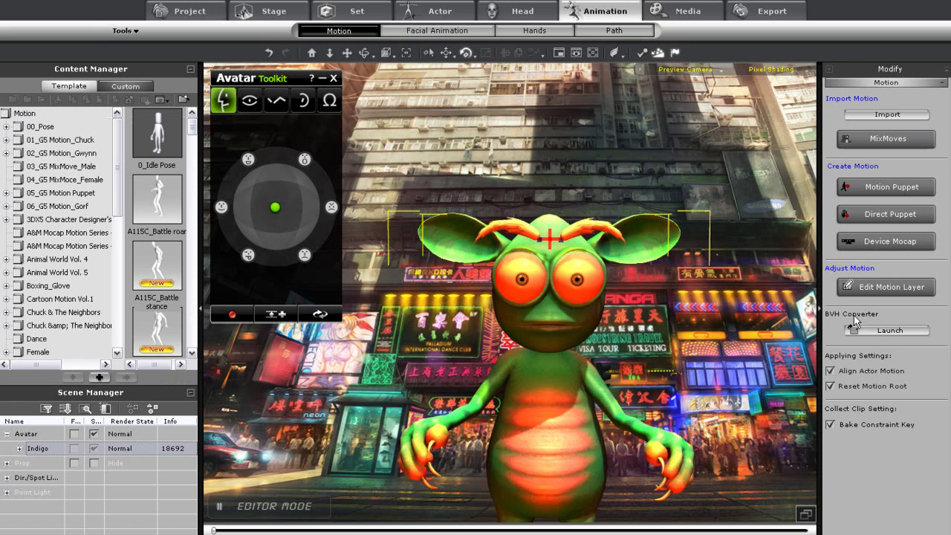
- Preview and record Indigo's upper-torso motion with the Body Puppet using Primary Rotation (5)
{"action": "left_click", "coordinate": [899, 215]}
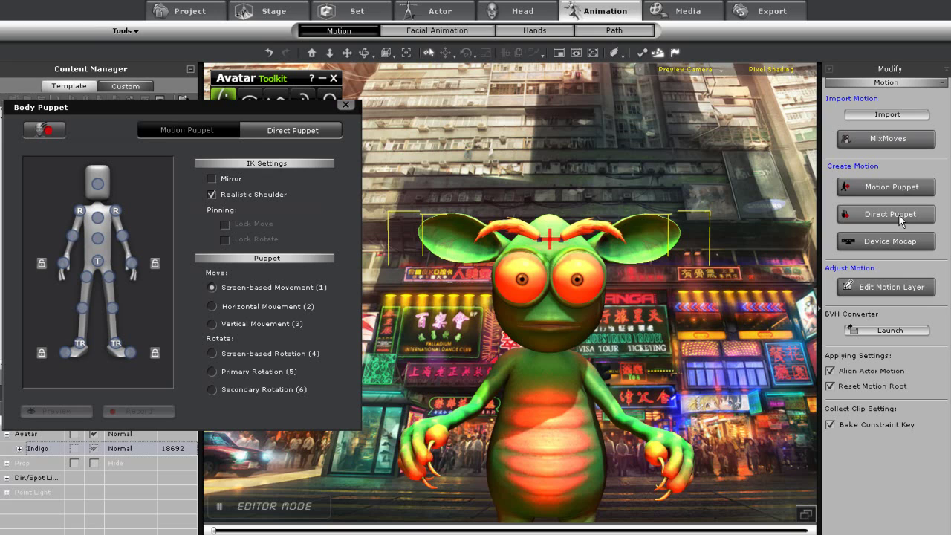
{"action": "left_click", "coordinate": [97, 219]}
{"action": "left_click", "coordinate": [213, 371]}
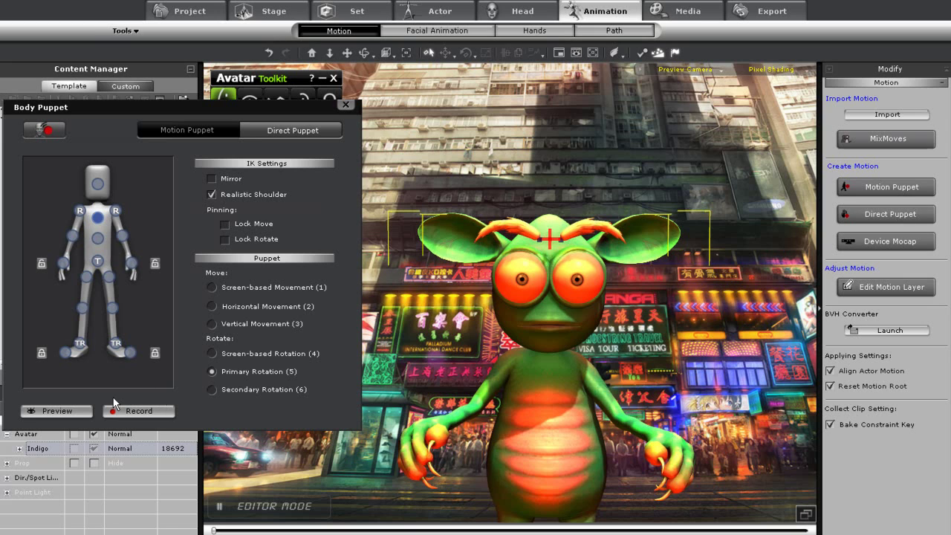
{"action": "left_click", "coordinate": [75, 411]}
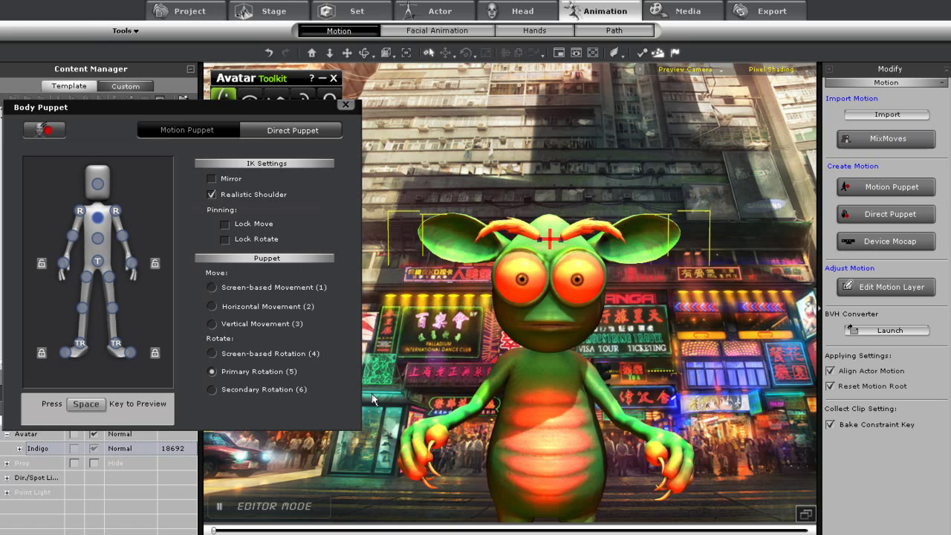
{"action": "key", "text": "space"}
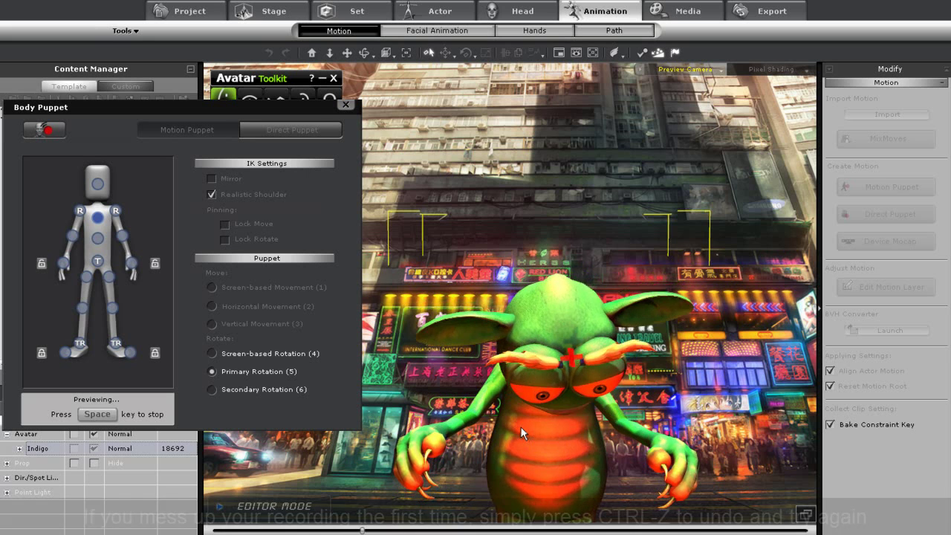
{"action": "key", "text": "space"}
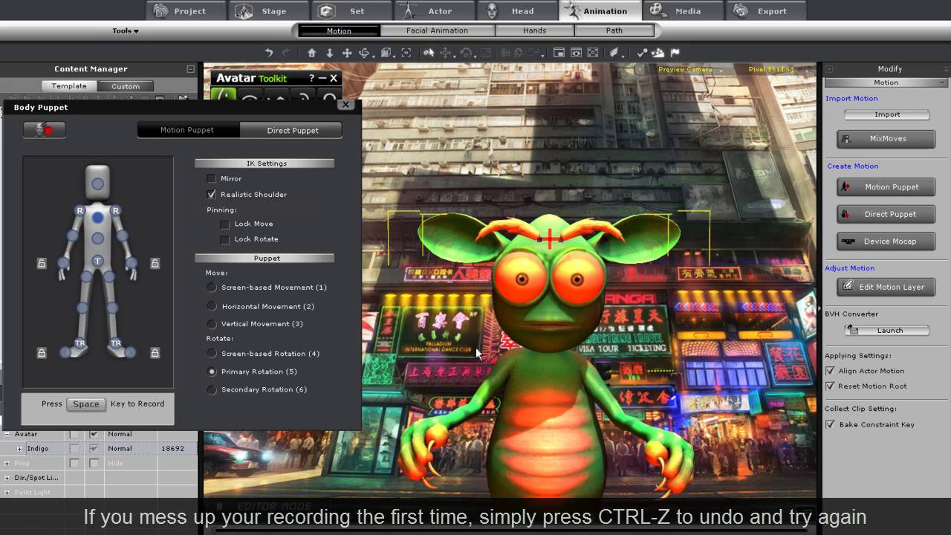
{"action": "key", "text": "space"}
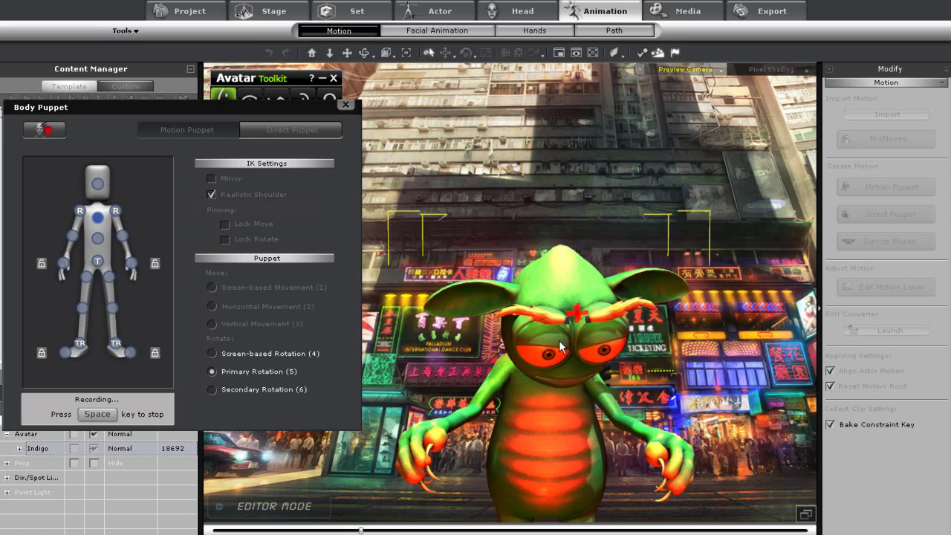
{"action": "key", "text": "space"}
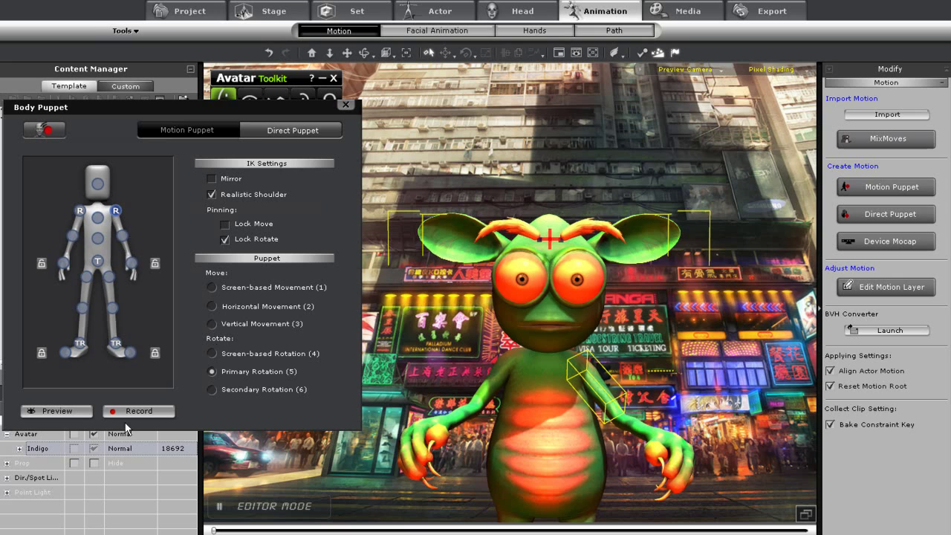
- Preview and record a motion for Indigo's left upper arm with Primary Rotation (5) and Lock Rotate enabled
{"action": "left_click", "coordinate": [74, 413]}
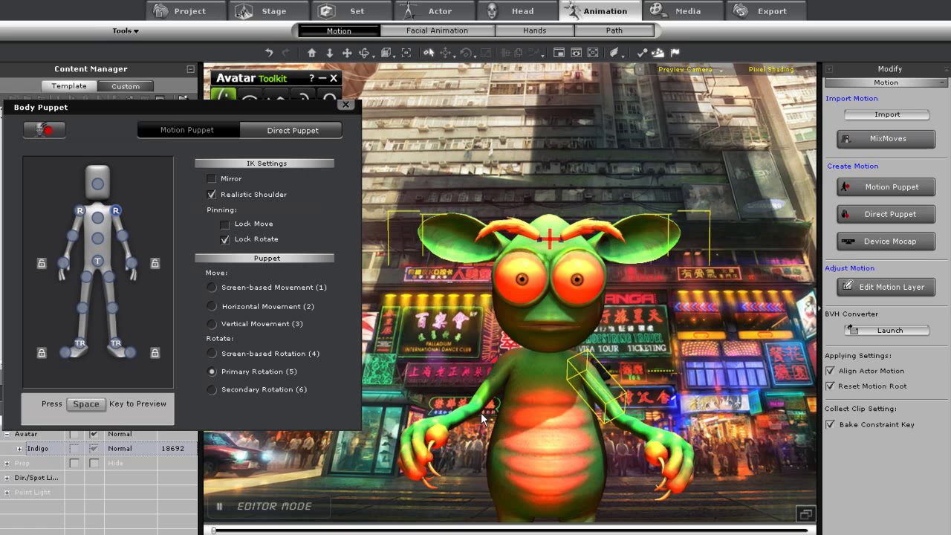
{"action": "key", "text": "space"}
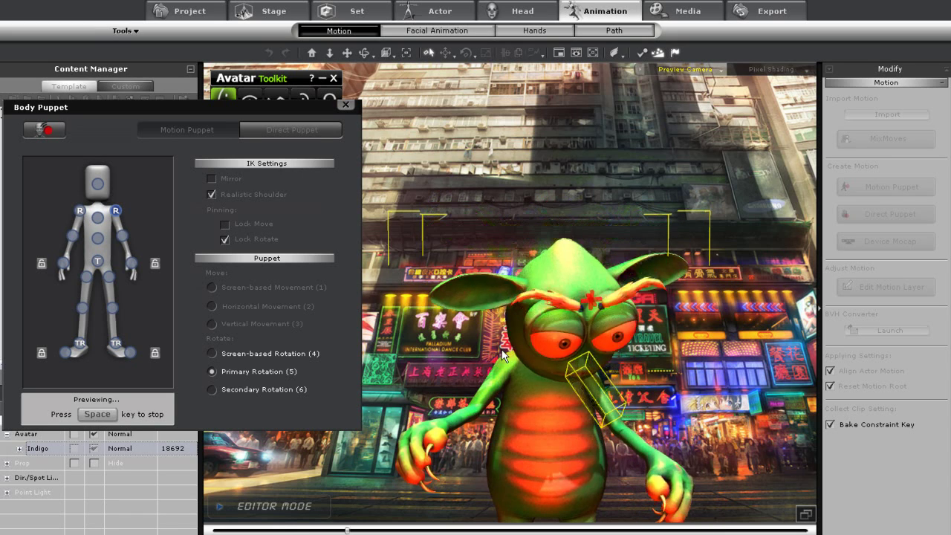
{"action": "key", "text": "space"}
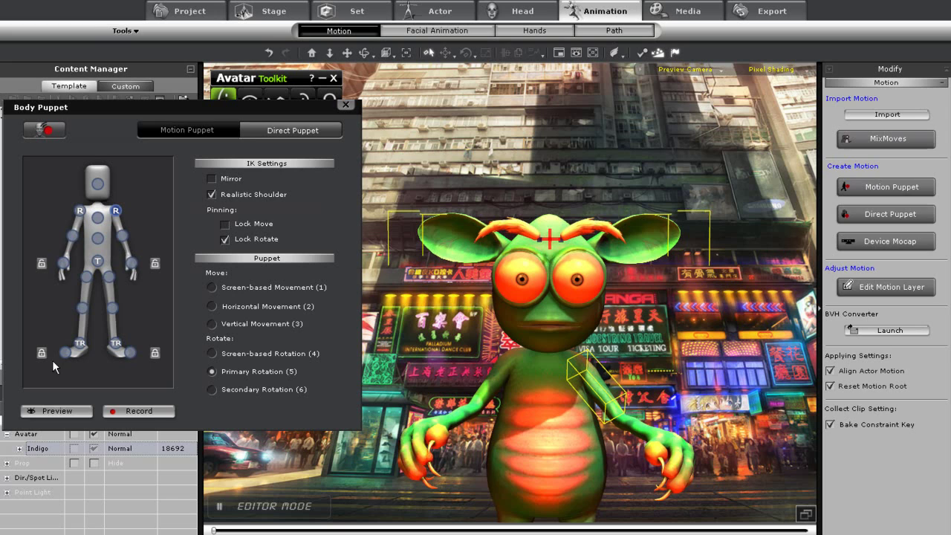
{"action": "left_click", "coordinate": [139, 412]}
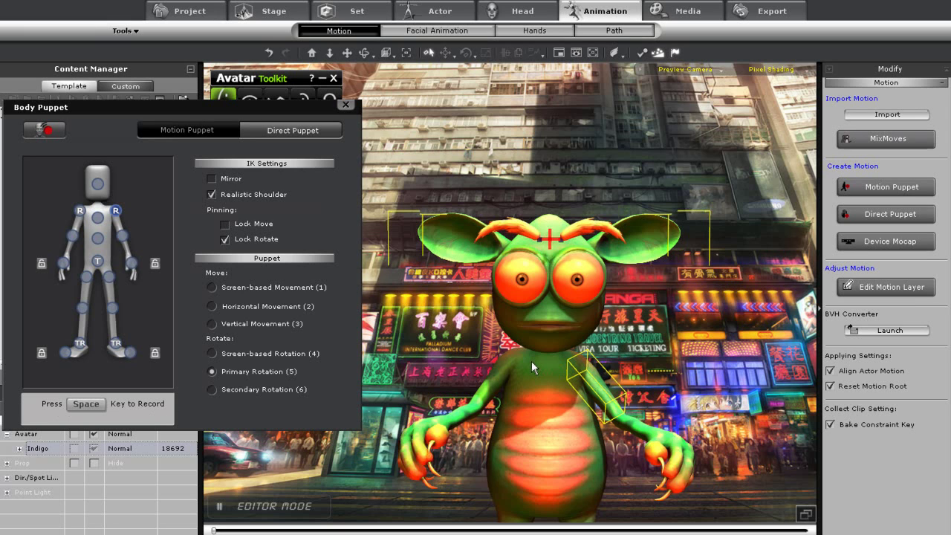
{"action": "key", "text": "space"}
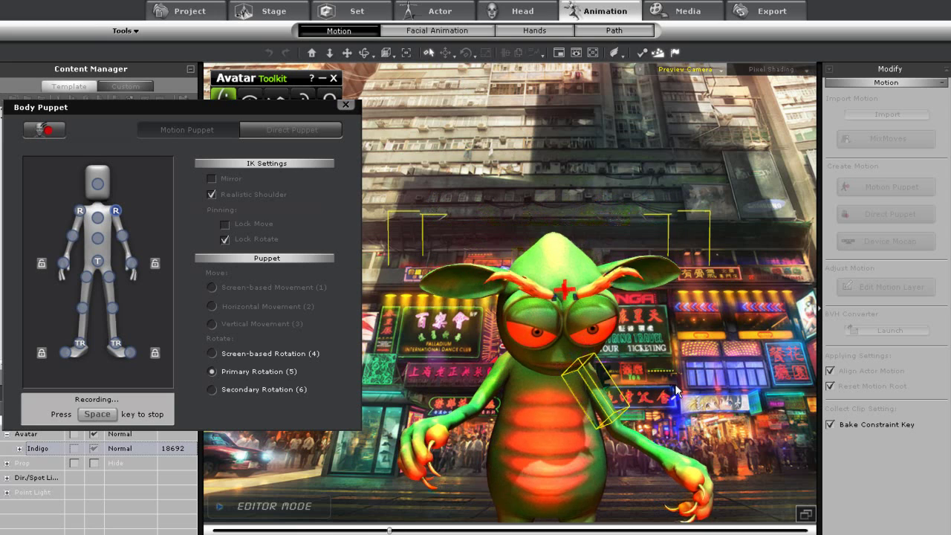
{"action": "key", "text": "space"}
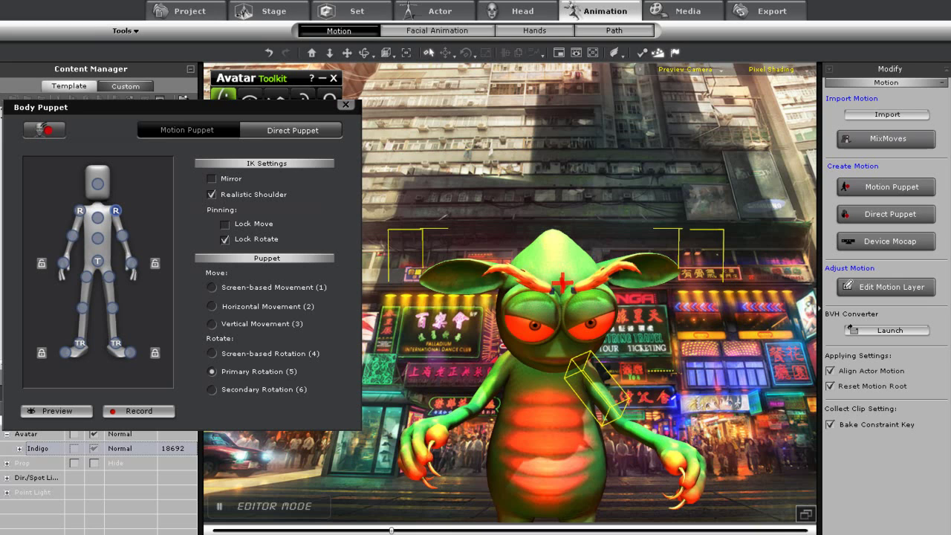
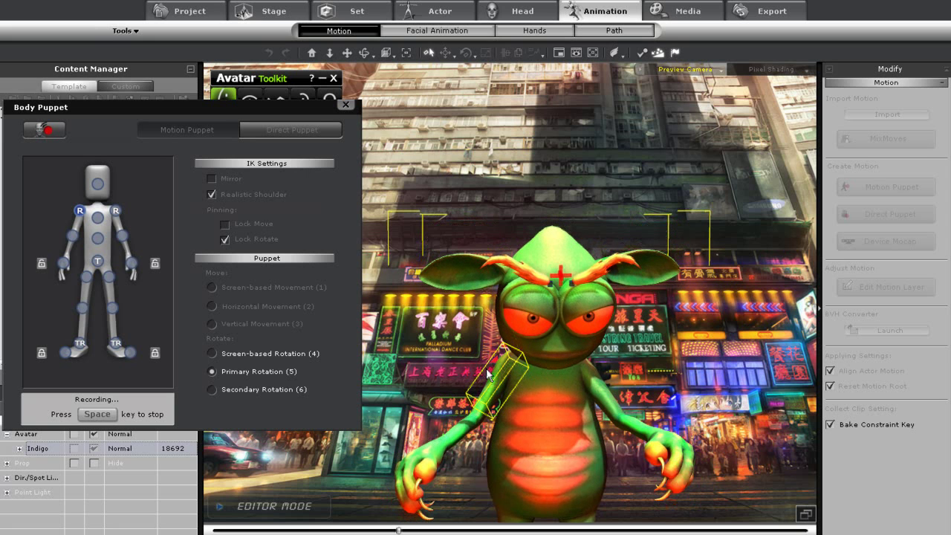
- Finish recording Indigo's right upper arm with Primary Rotation (5), and play back the animation with the Body Puppet closed
{"action": "key", "text": "space"}
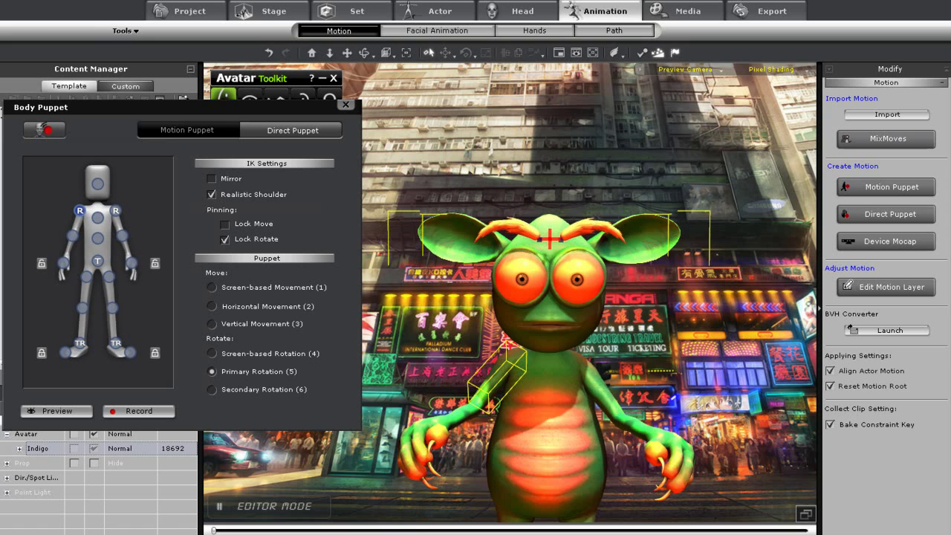
{"action": "left_click", "coordinate": [344, 105]}
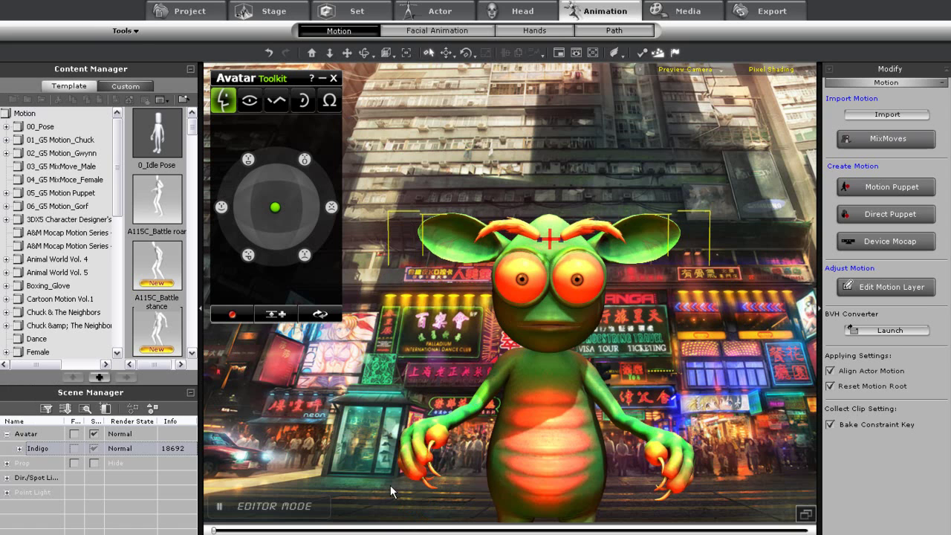
{"action": "key", "text": "space"}
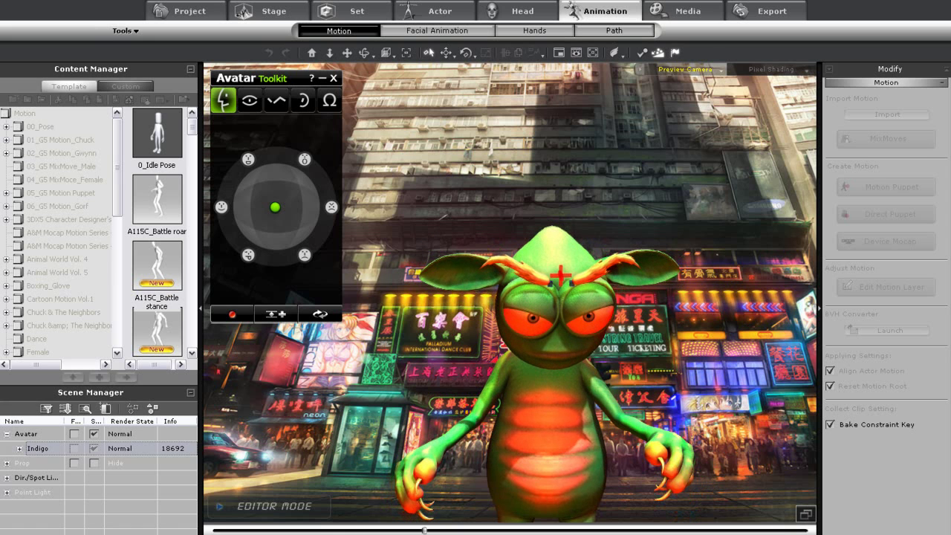
{"action": "key", "text": "space"}
- Break Indigo's motion clip at frame 518, just past the end of the voice clip, and delete the trailing part
{"action": "key", "text": "F3"}
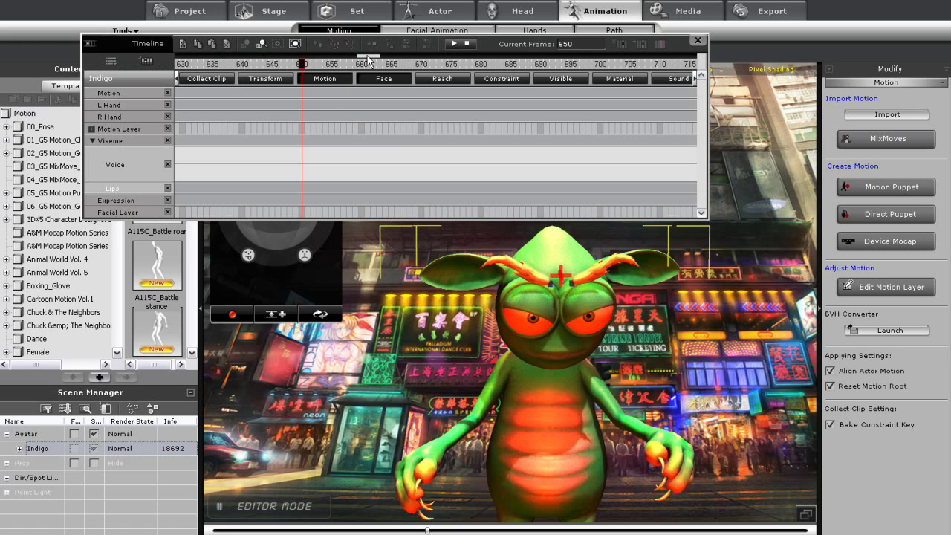
{"action": "left_click_drag", "start_coordinate": [368, 59], "coordinate": [343, 58]}
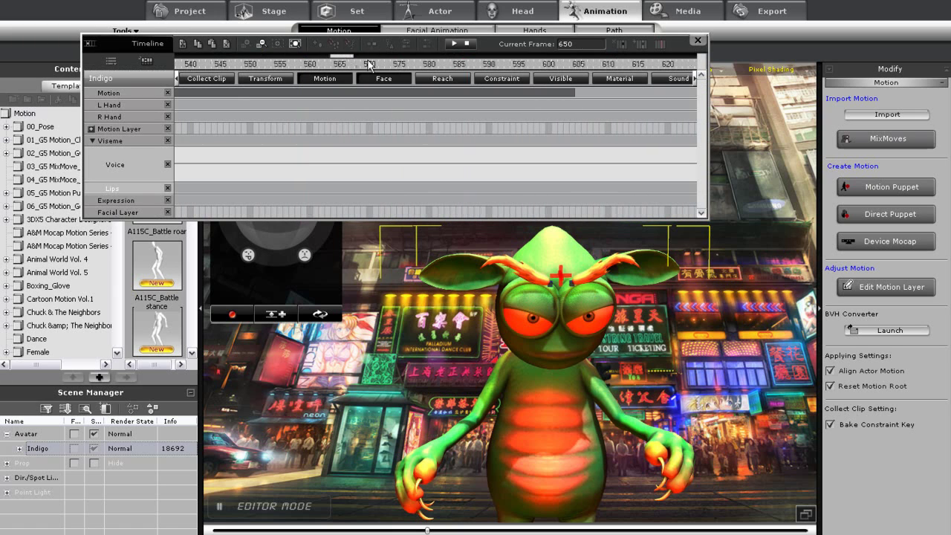
{"action": "key", "text": "space"}
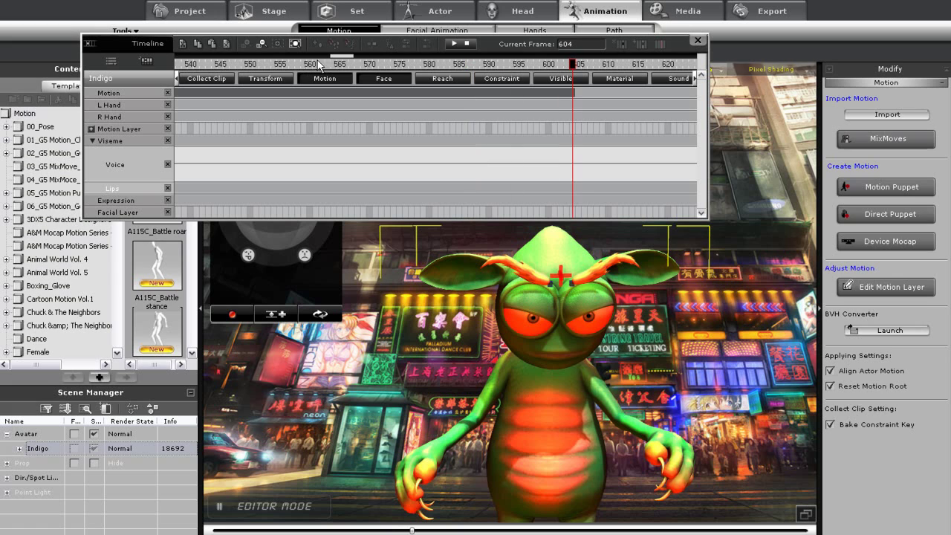
{"action": "left_click_drag", "start_coordinate": [331, 56], "coordinate": [239, 63]}
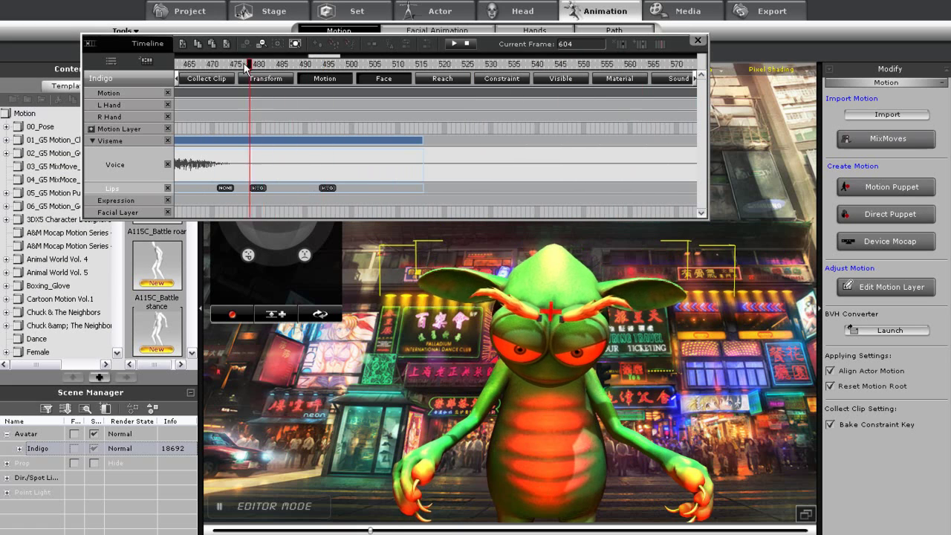
{"action": "key", "text": "space"}
{"action": "key", "text": "space"}
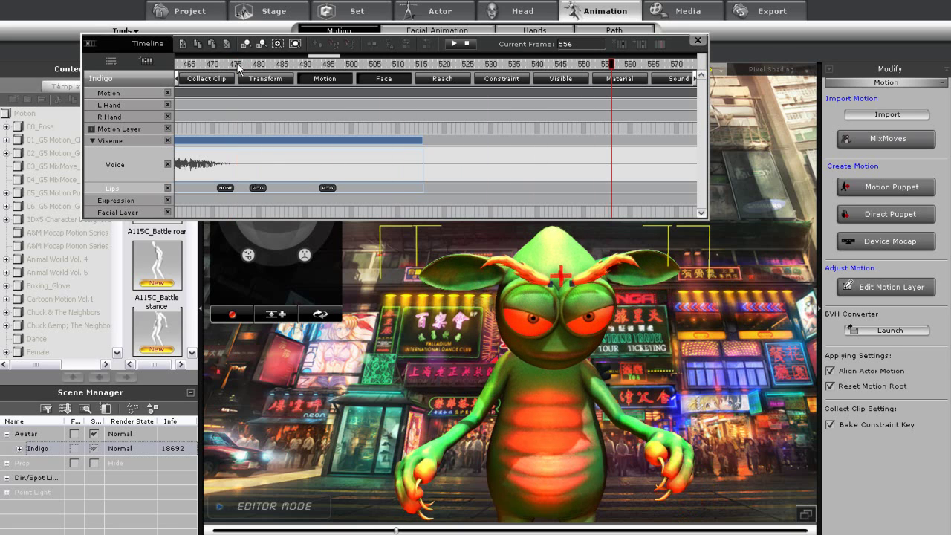
{"action": "left_click_drag", "start_coordinate": [370, 69], "coordinate": [435, 64]}
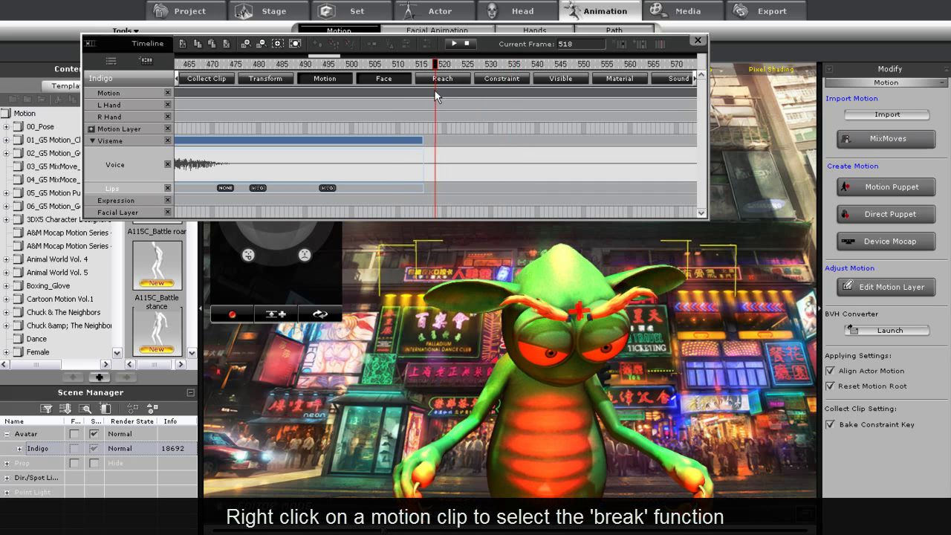
{"action": "right_click", "coordinate": [435, 91]}
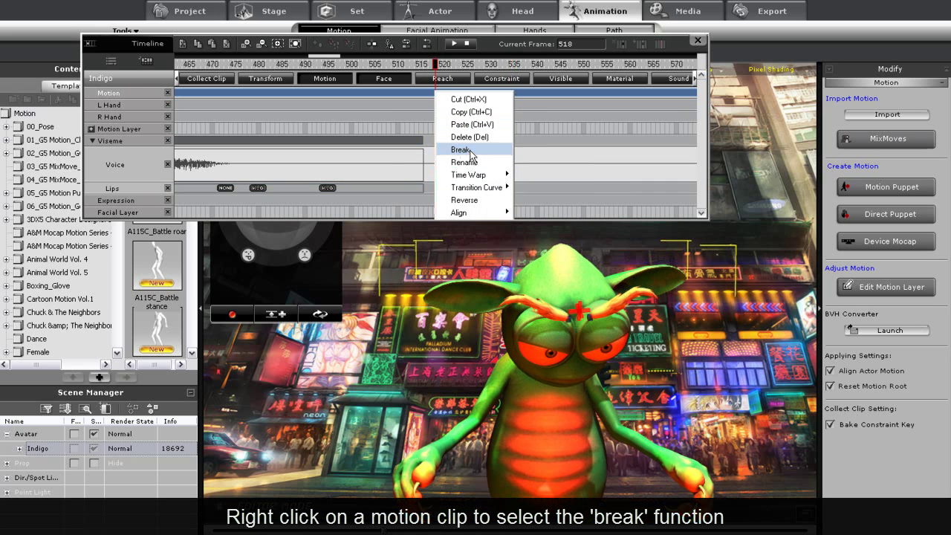
{"action": "left_click", "coordinate": [460, 149]}
{"action": "left_click", "coordinate": [500, 94]}
{"action": "key", "text": "Delete"}
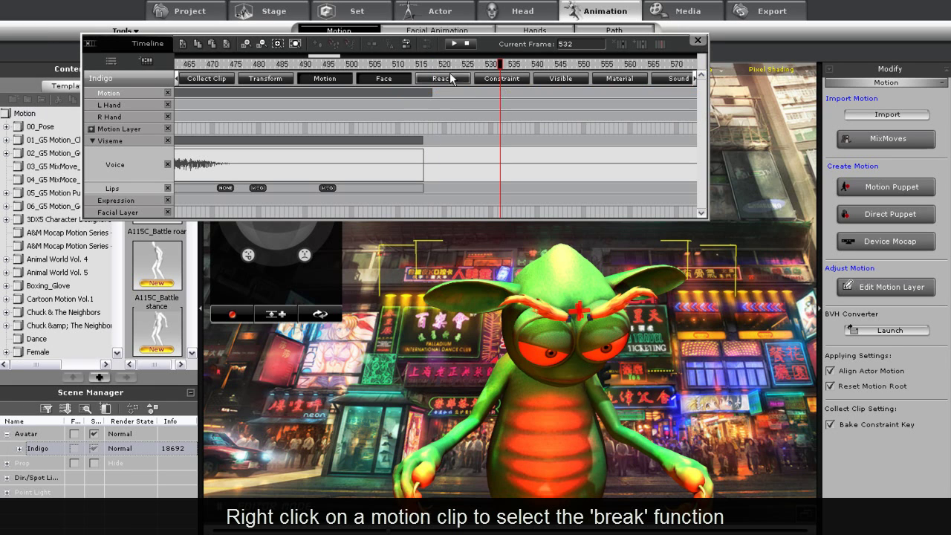
- Add a key to Indigo's Motion Layer track at frame 518
{"action": "left_click_drag", "start_coordinate": [499, 64], "coordinate": [435, 65]}
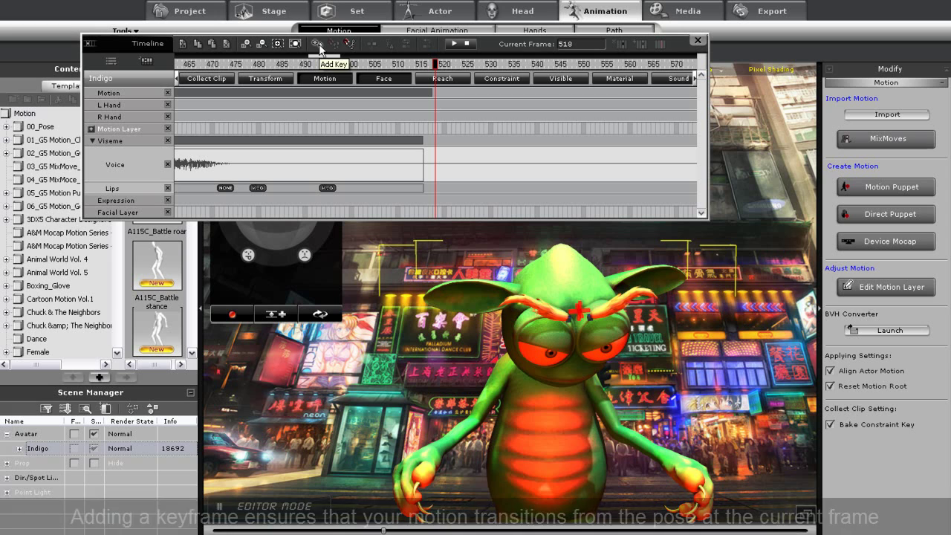
{"action": "left_click", "coordinate": [319, 44]}
- Key Indigo's default pose at frame 540 with Edit Motion Layer, and preview the transition from about frame 513
{"action": "left_click", "coordinate": [886, 287]}
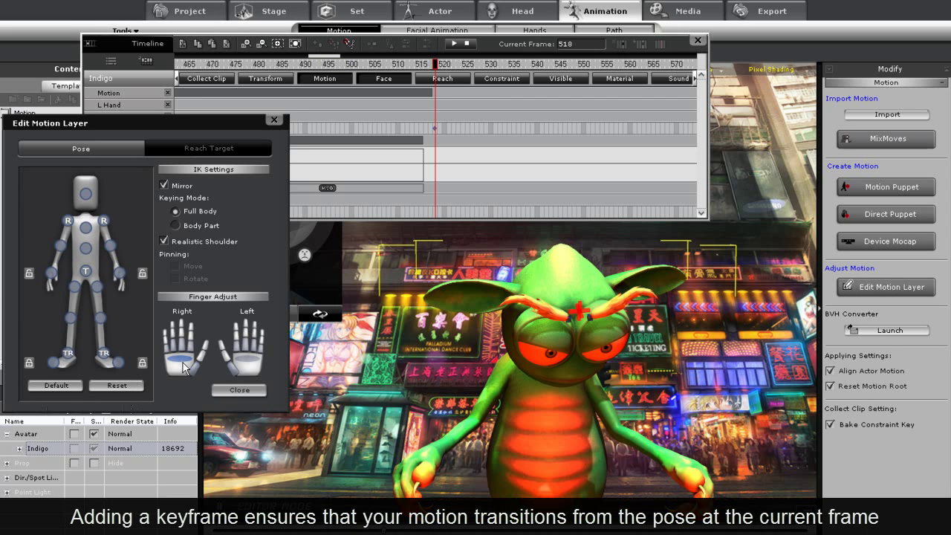
{"action": "left_click_drag", "start_coordinate": [336, 61], "coordinate": [359, 66]}
{"action": "left_click_drag", "start_coordinate": [421, 68], "coordinate": [431, 68]}
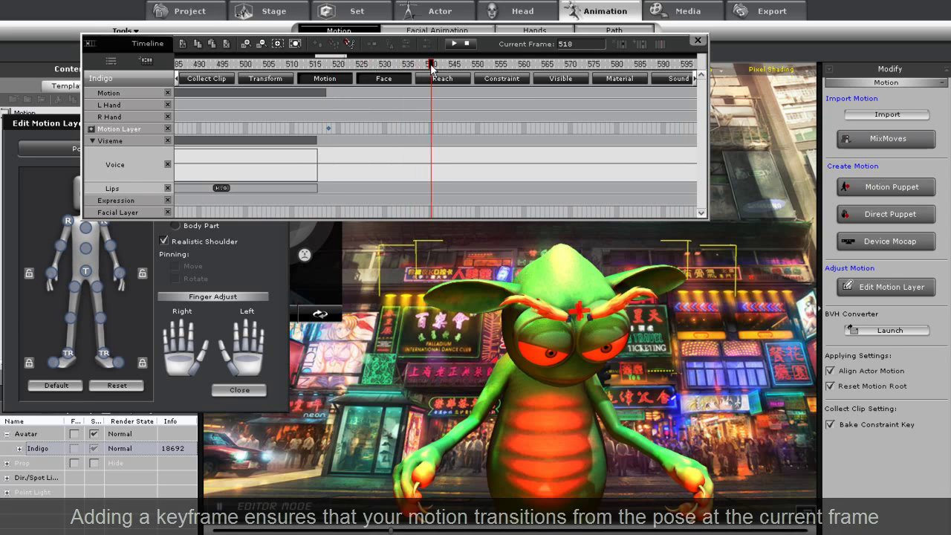
{"action": "left_click", "coordinate": [57, 125]}
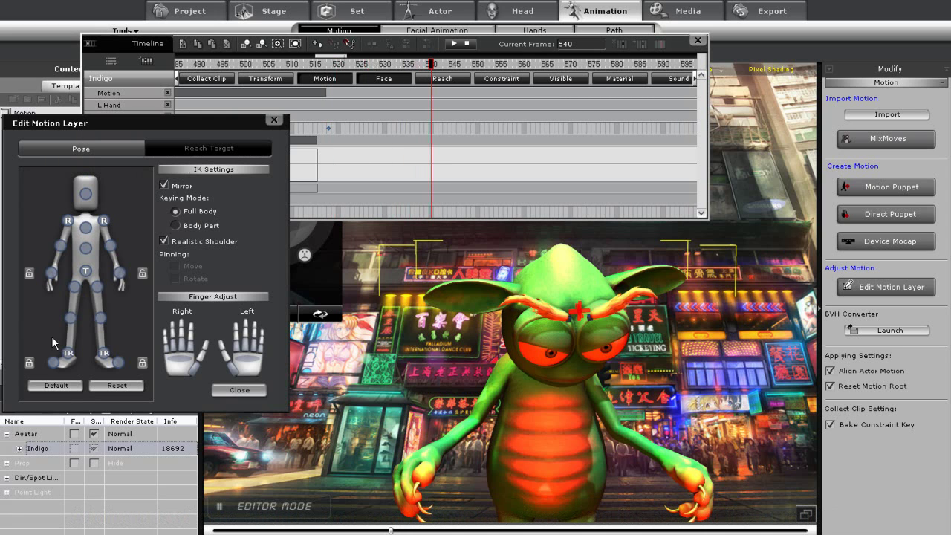
{"action": "left_click", "coordinate": [59, 384]}
{"action": "left_click", "coordinate": [338, 67]}
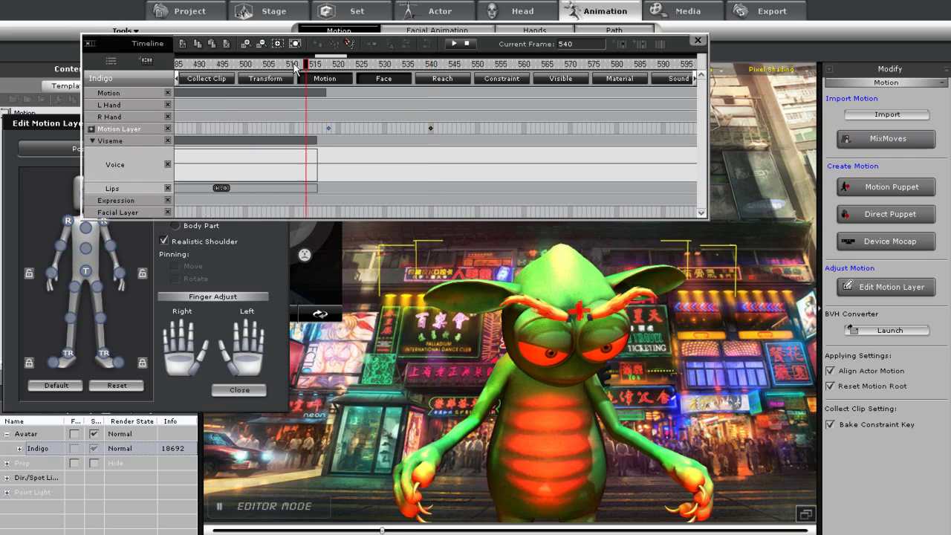
{"action": "key", "text": "space"}
{"action": "key", "text": "space"}
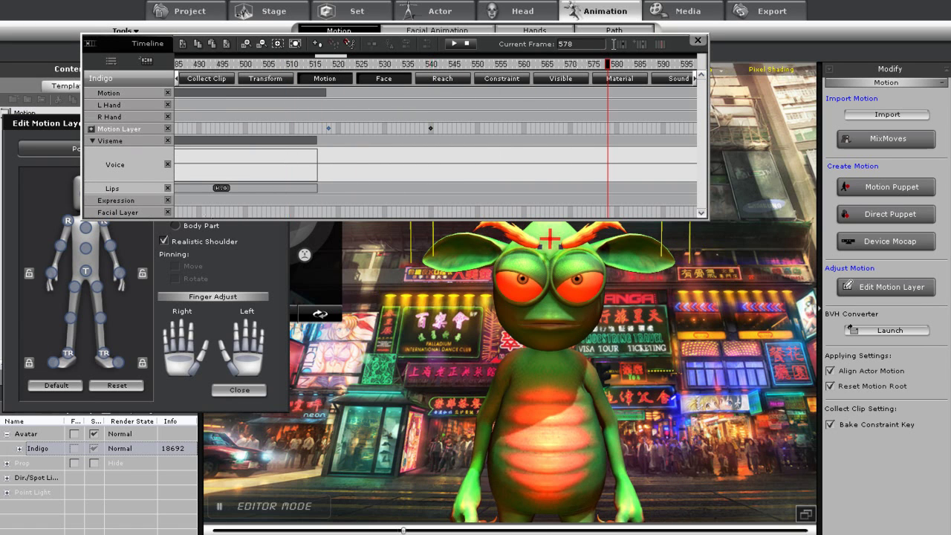
- Move the default pose key on Indigo's Motion Layer track to frame 545 and preview the slower transition from frame 510
{"action": "left_click_drag", "start_coordinate": [430, 130], "coordinate": [456, 128]}
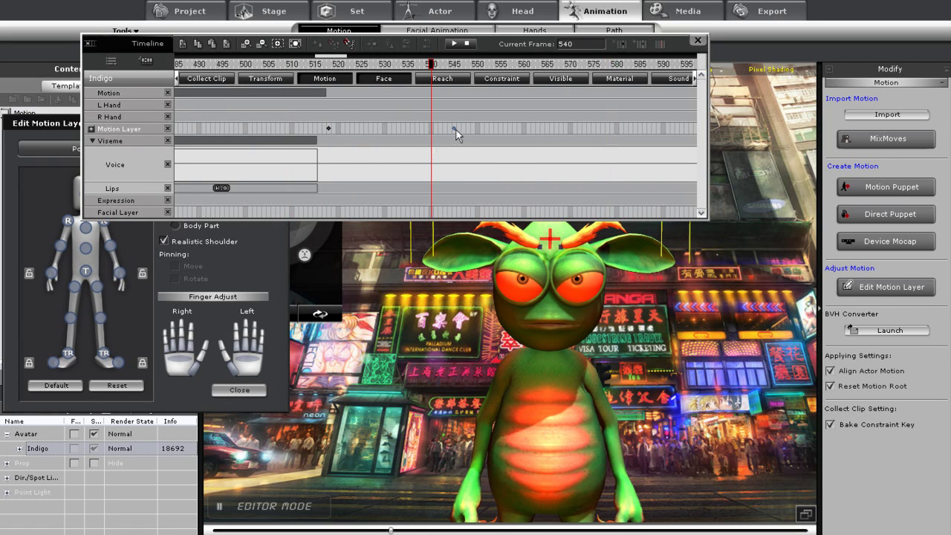
{"action": "left_click", "coordinate": [293, 63]}
{"action": "key", "text": "space"}
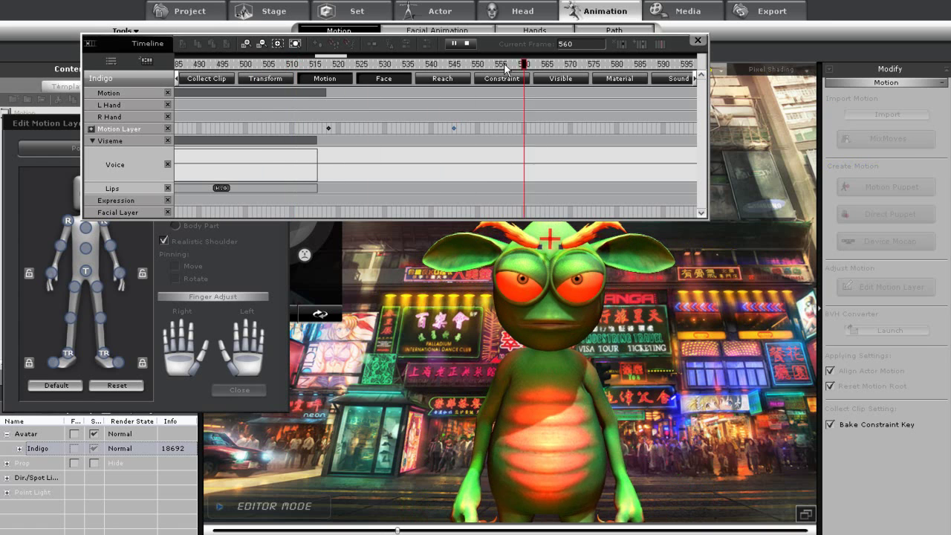
{"action": "key", "text": "space"}
- Close the Timeline and Edit Motion Layer windows and play back Indigo's complete animation from the first frame
{"action": "left_click", "coordinate": [698, 40]}
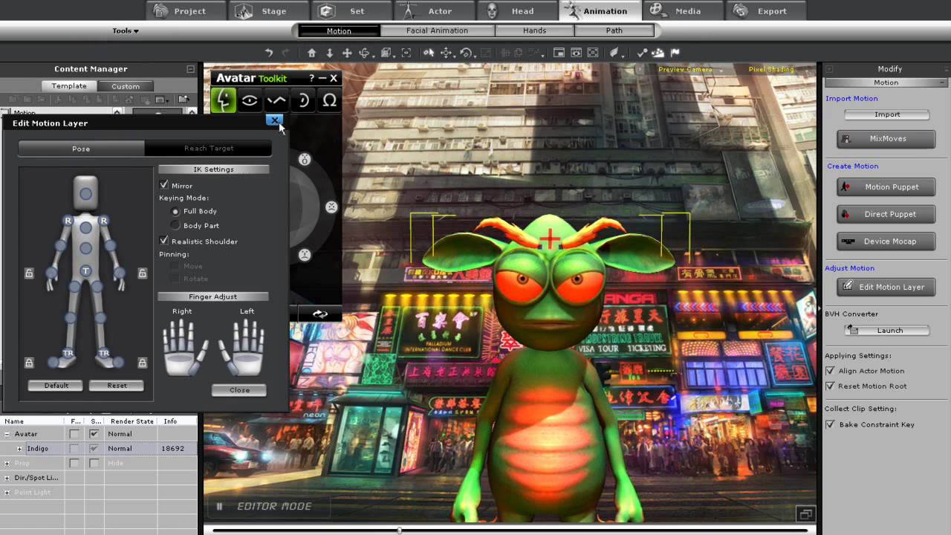
{"action": "left_click", "coordinate": [275, 121]}
{"action": "key", "text": "Home"}
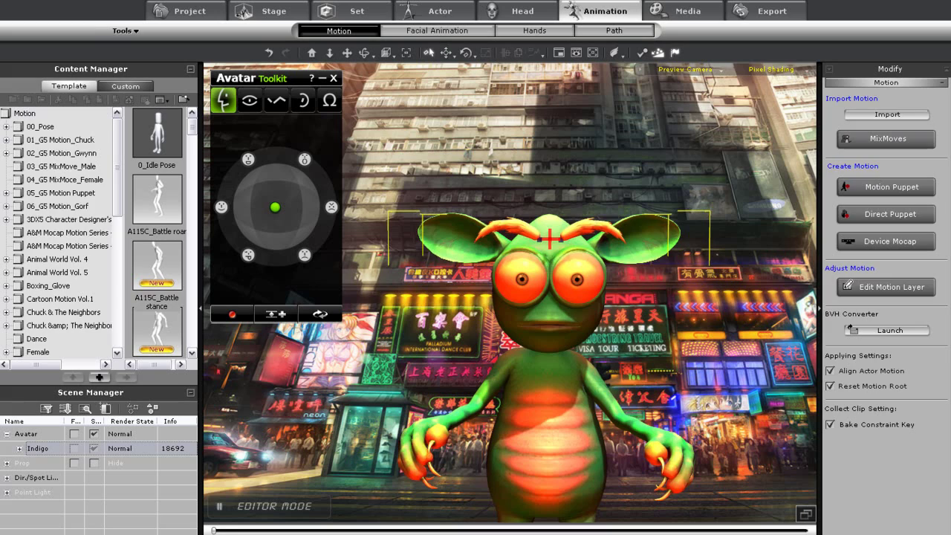
{"action": "key", "text": "space"}
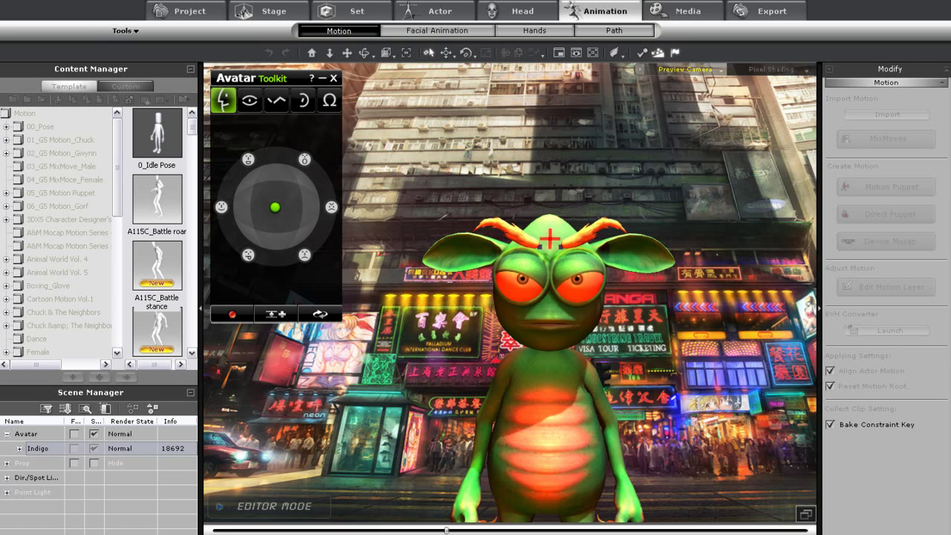
{"action": "key", "text": "space"}
{"action": "key", "text": "space"}
{"action": "key", "text": "space"}
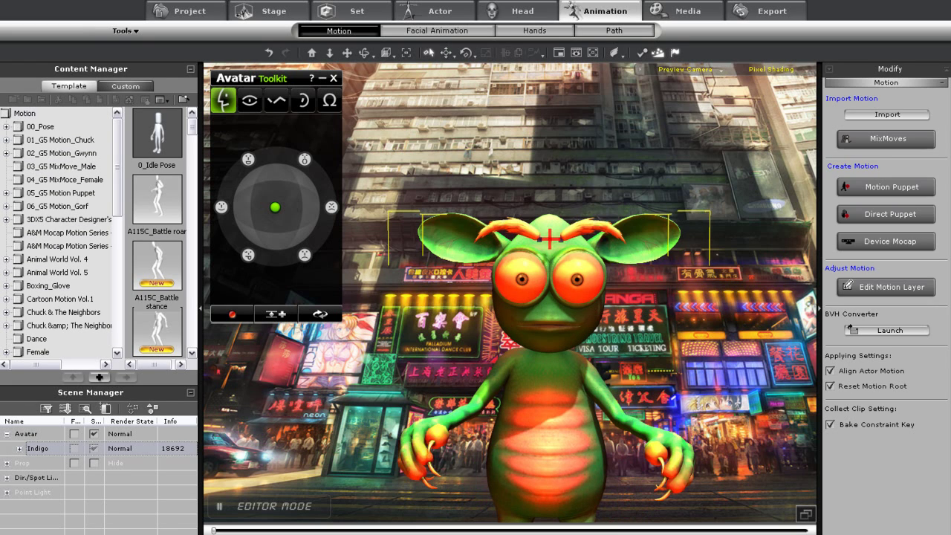